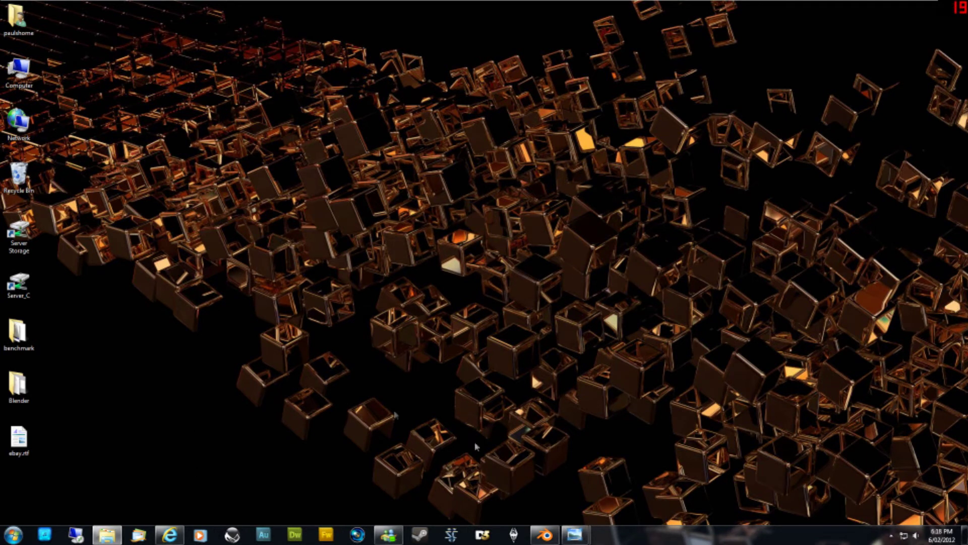
# Bring up the image of the finished drinking glass for reference.
pyautogui.moveTo(575, 533)
pyautogui.click(534, 479)
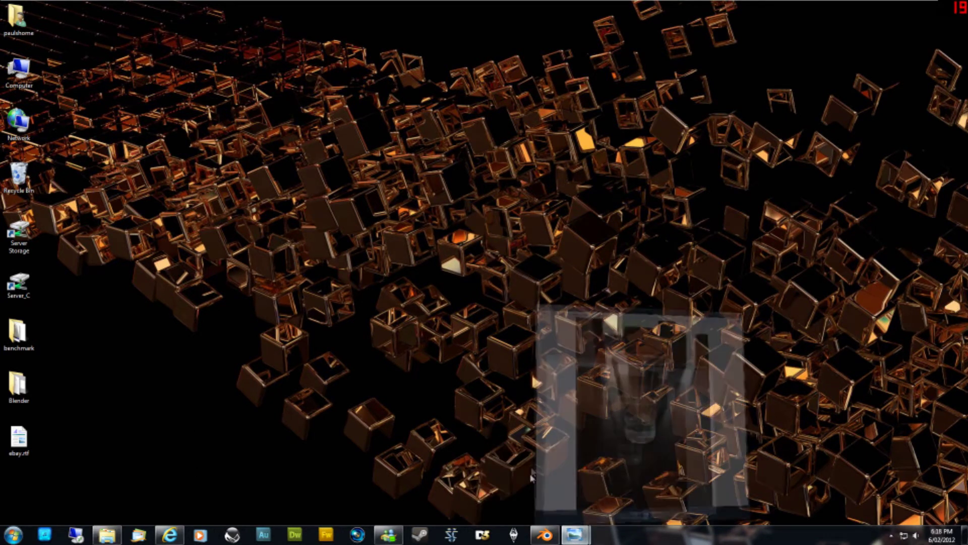
pyautogui.click(628, 479)
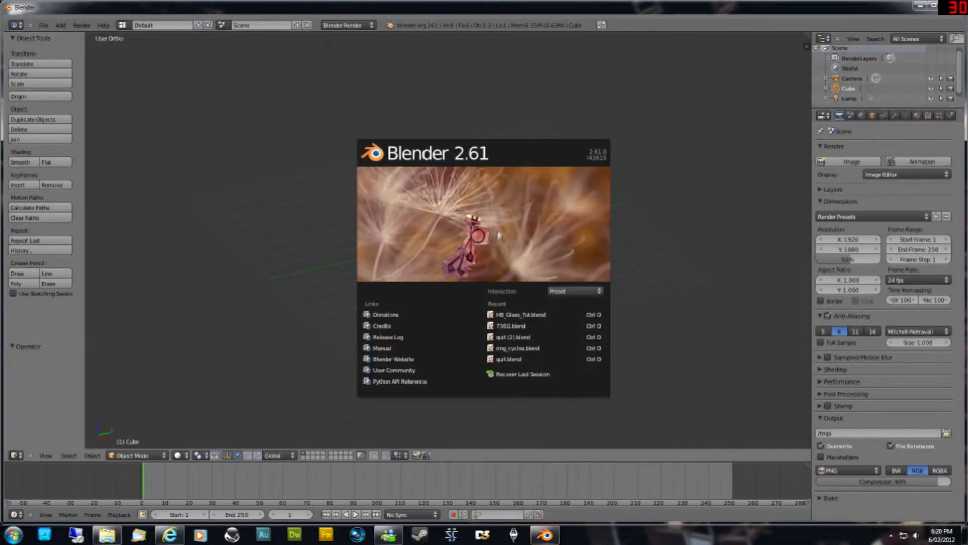
# Dismiss the splash screen and delete the default cube and lamp from the scene.
pyautogui.click(546, 282)
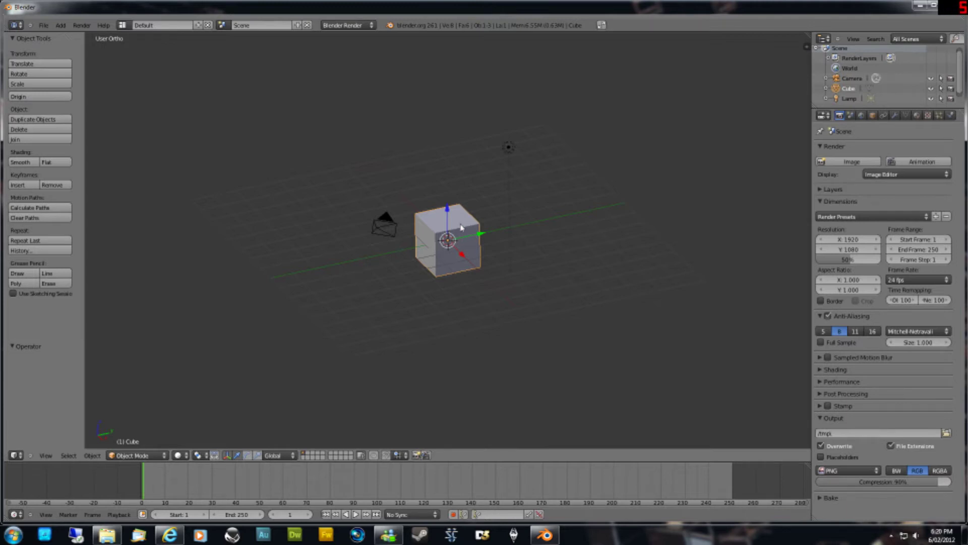
pyautogui.rightClick(510, 148)
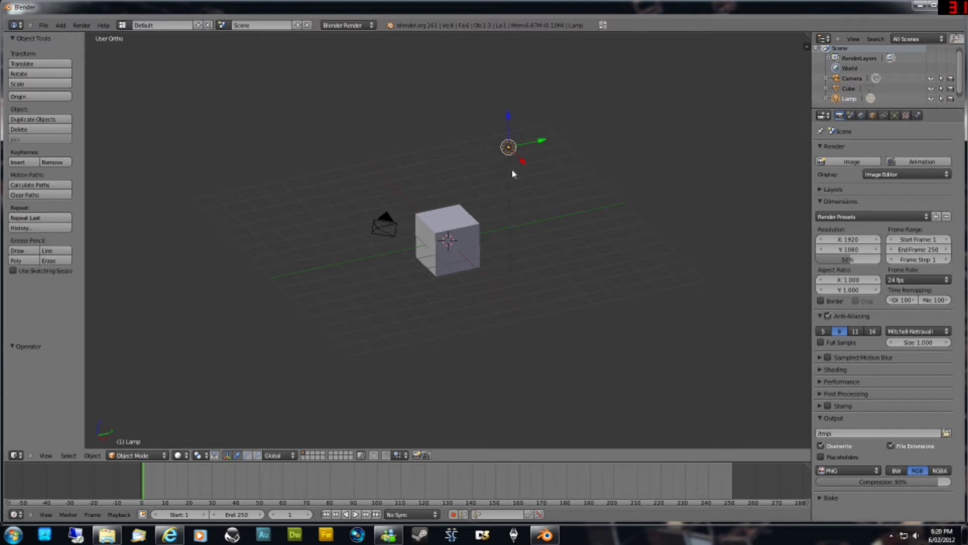
pyautogui.rightClick(457, 217)
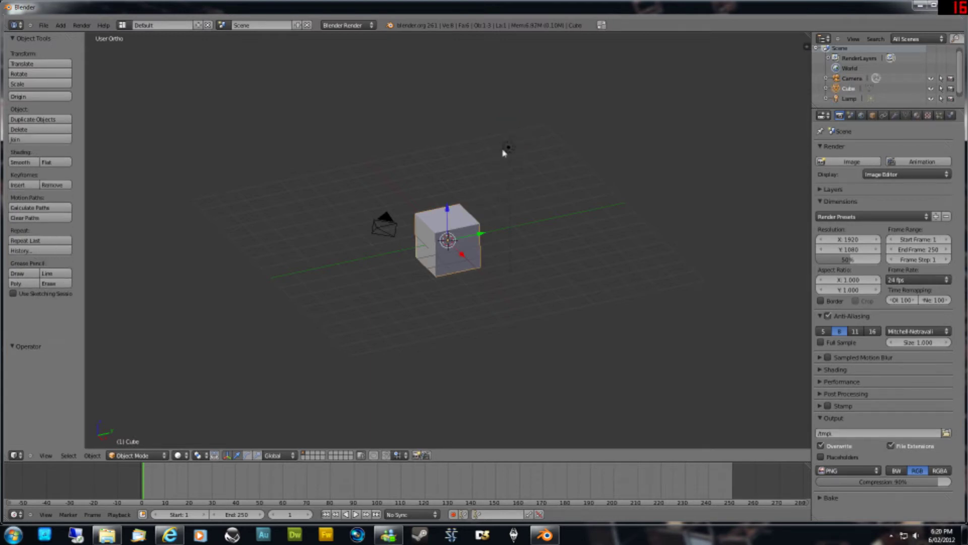
pyautogui.rightClick(507, 147)
pyautogui.rightClick(464, 217)
pyautogui.press('x')
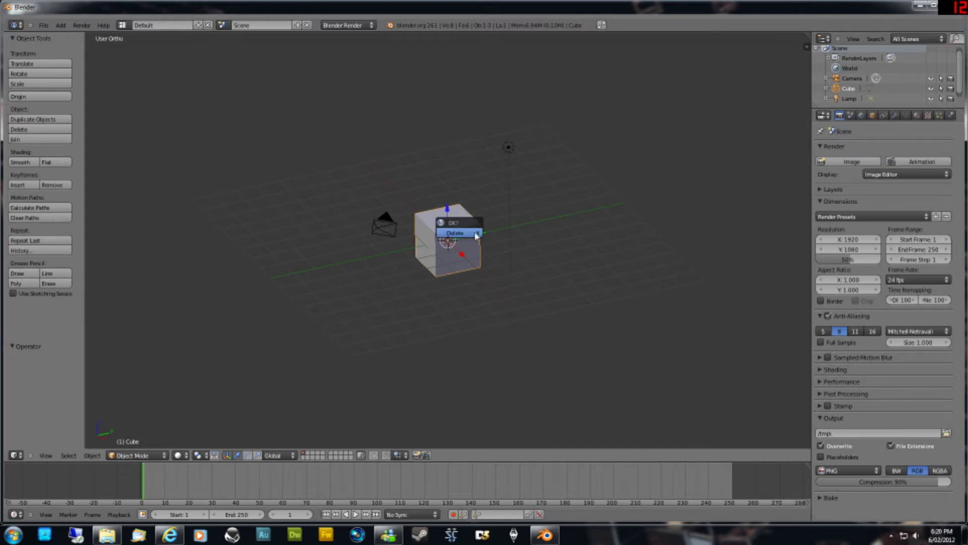
pyautogui.click(476, 233)
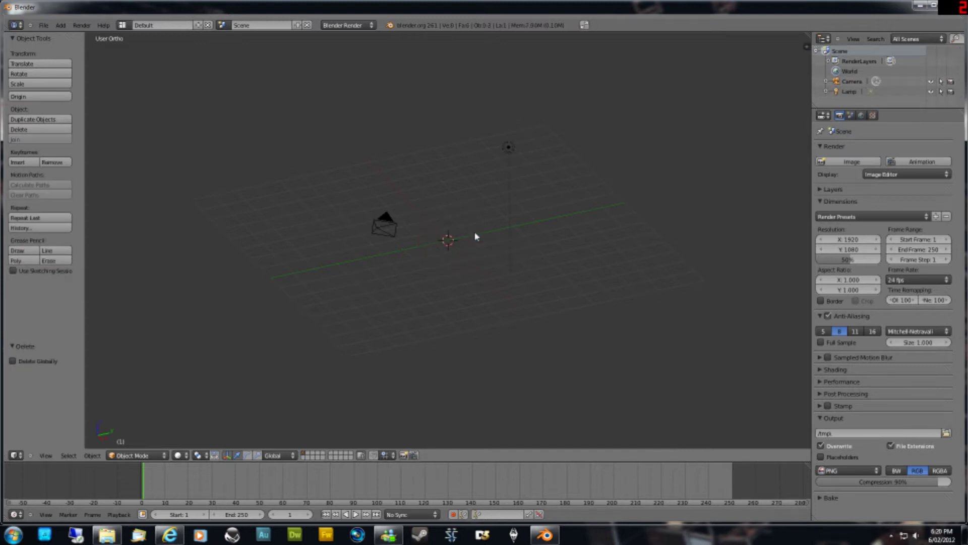
pyautogui.rightClick(509, 148)
pyautogui.press('x')
pyautogui.click(511, 147)
# Add a mesh circle at the 3D cursor.
pyautogui.hotkey('shift', 'a')
pyautogui.moveTo(452, 241)
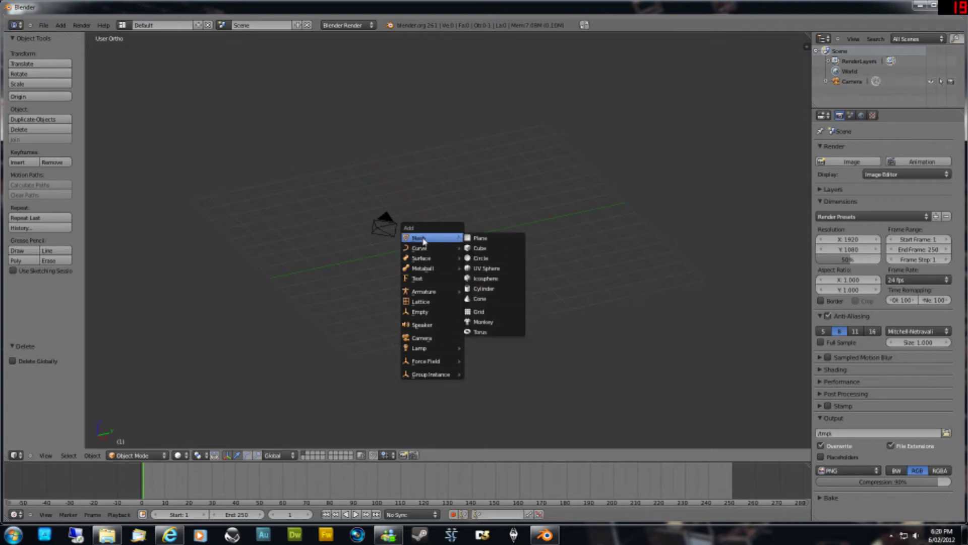
pyautogui.click(499, 259)
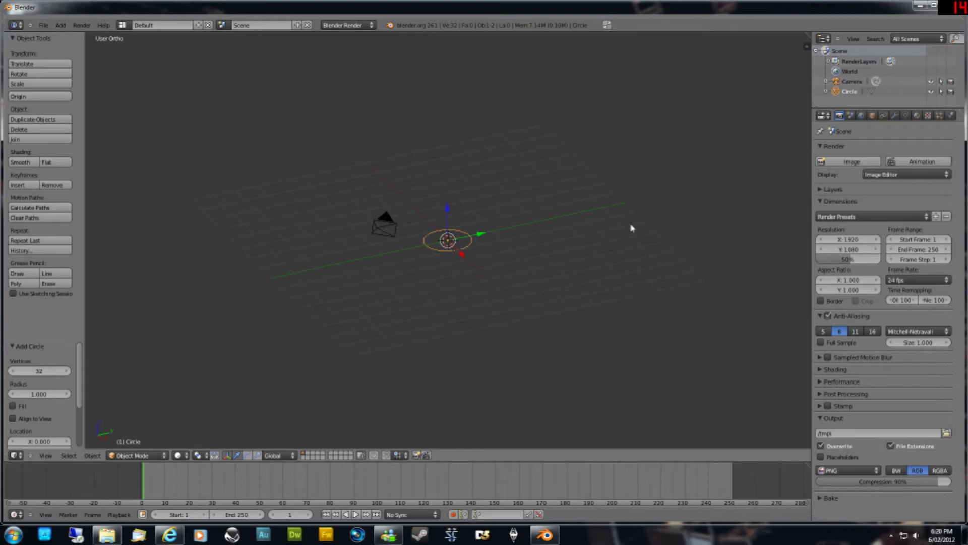
pyautogui.press('KP_3')
pyautogui.press('KP_7')
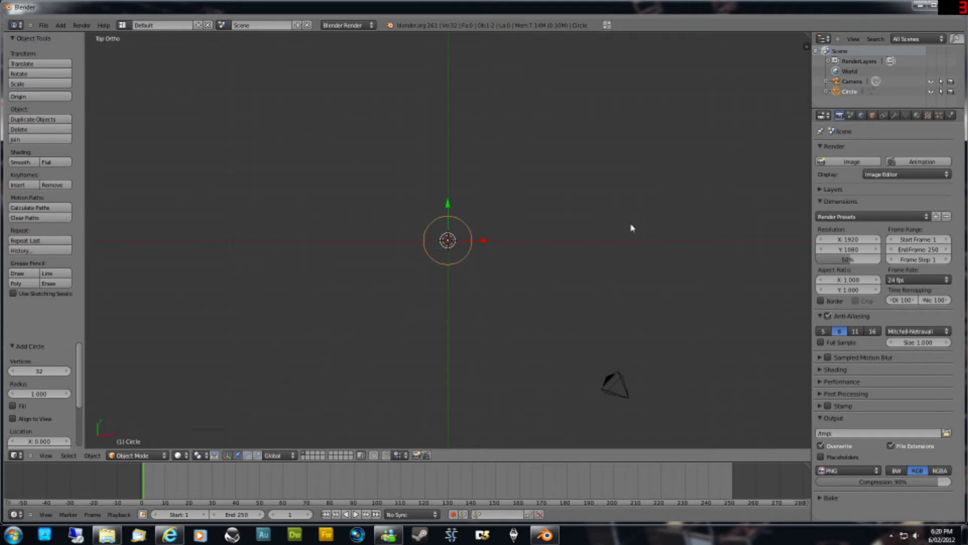
pyautogui.press('KP_1')
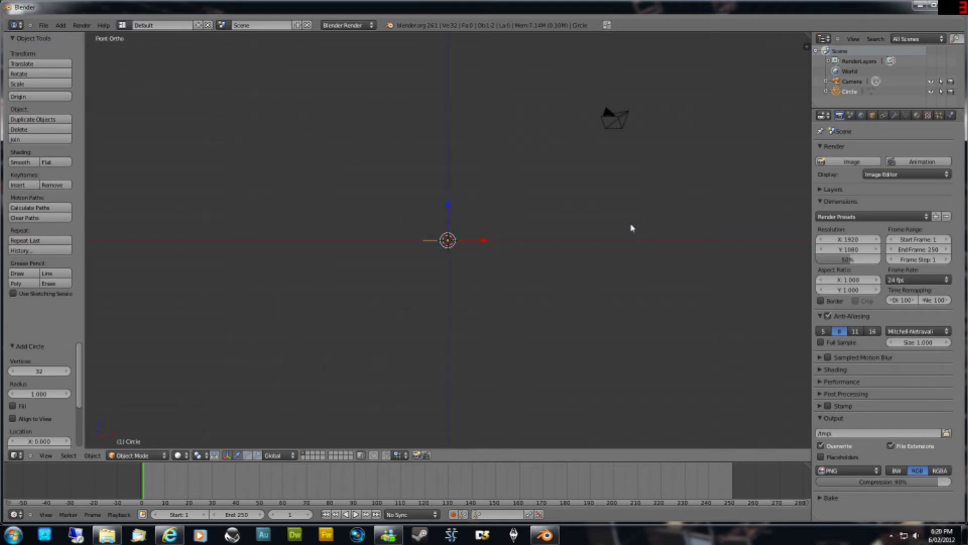
pyautogui.press('KP_3')
pyautogui.press('KP_7')
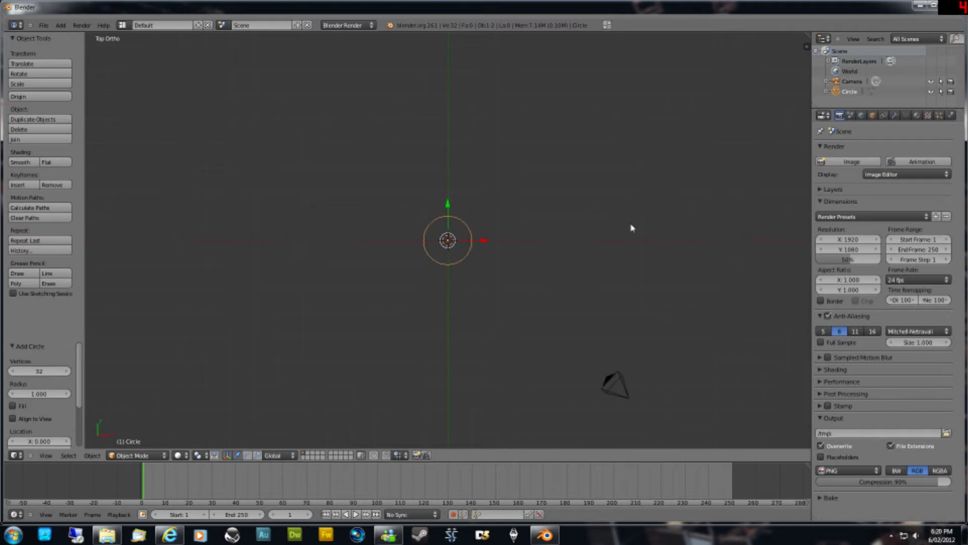
pyautogui.press('KP_3')
pyautogui.press('KP_7')
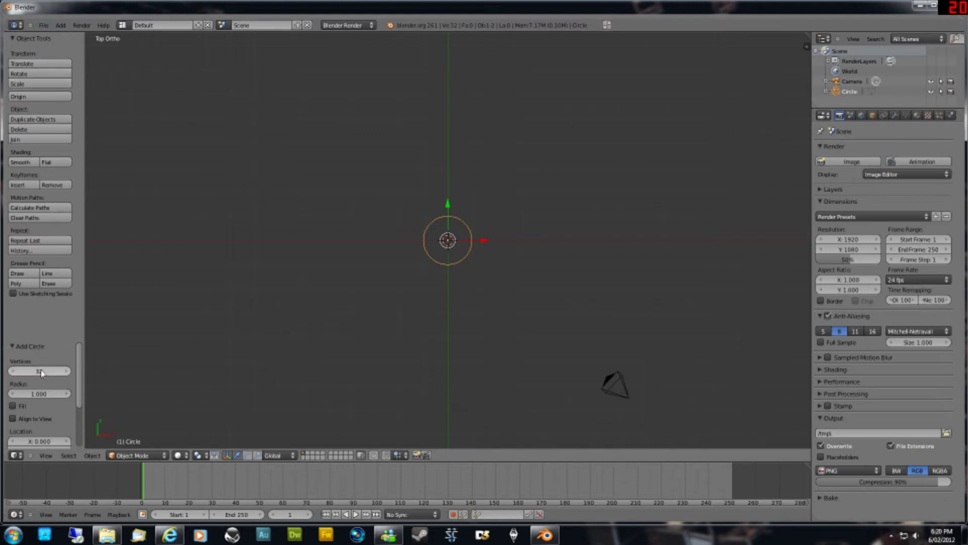
# Set the new circle to 12 vertices and enable Fill.
pyautogui.click(42, 373)
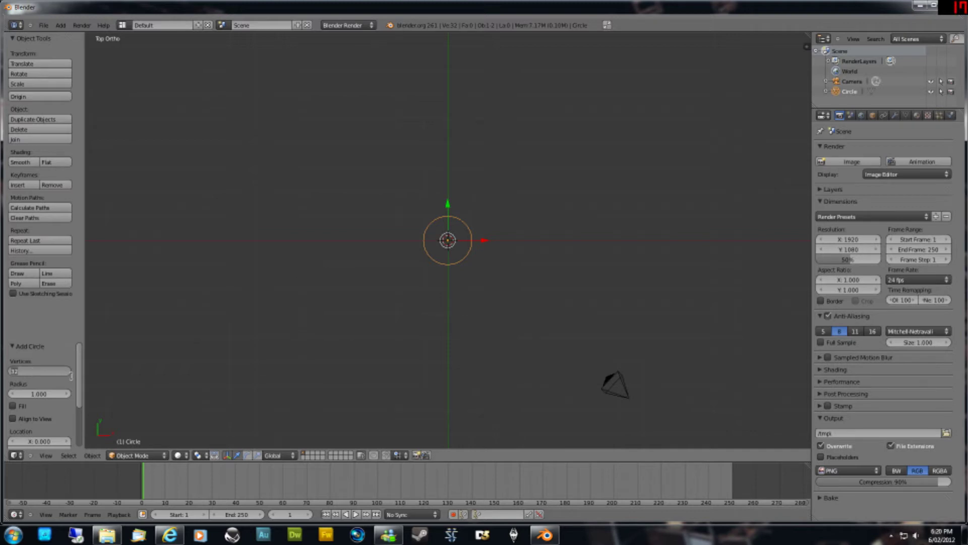
pyautogui.write('12')
pyautogui.press('Return')
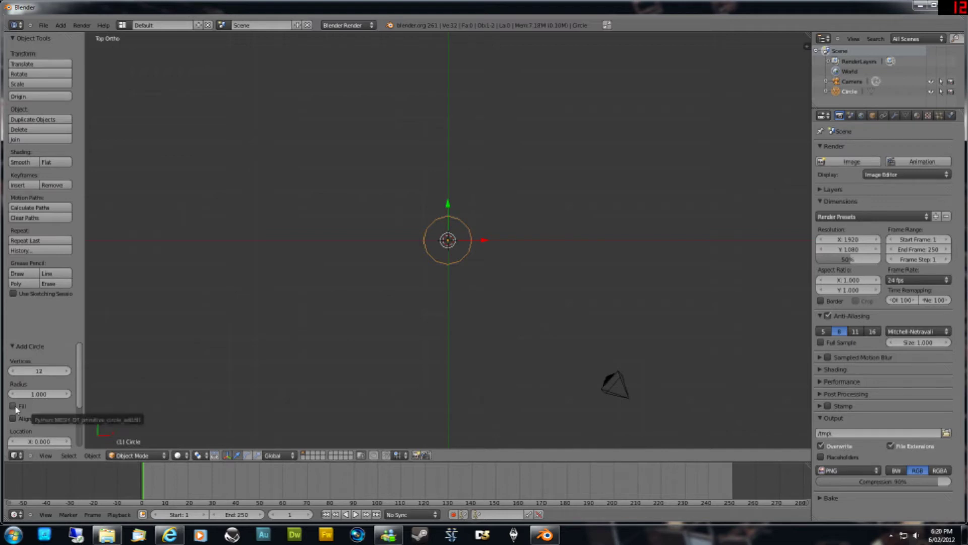
pyautogui.click(13, 405)
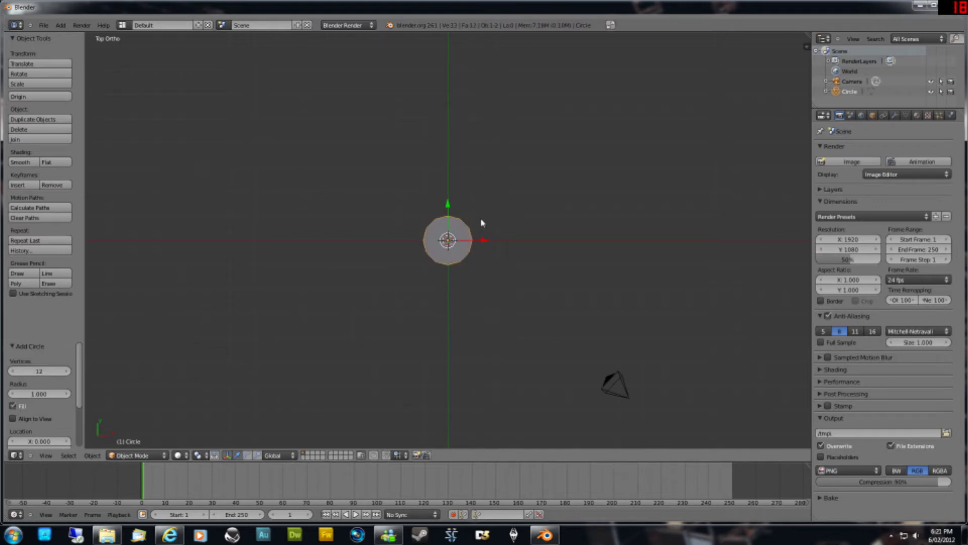
pyautogui.moveTo(501, 212); pyautogui.dragTo(471, 145, button='middle')
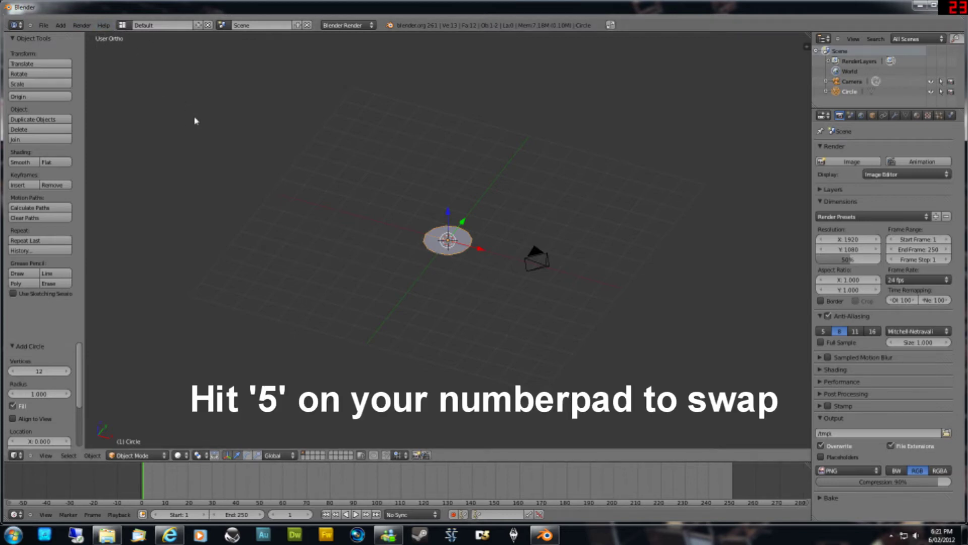
pyautogui.press('KP_5')
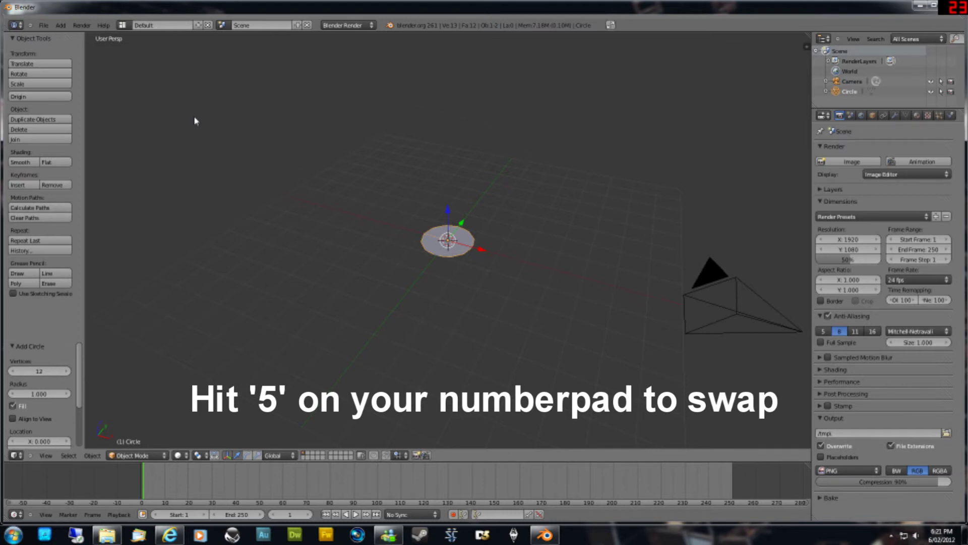
pyautogui.press('KP_5')
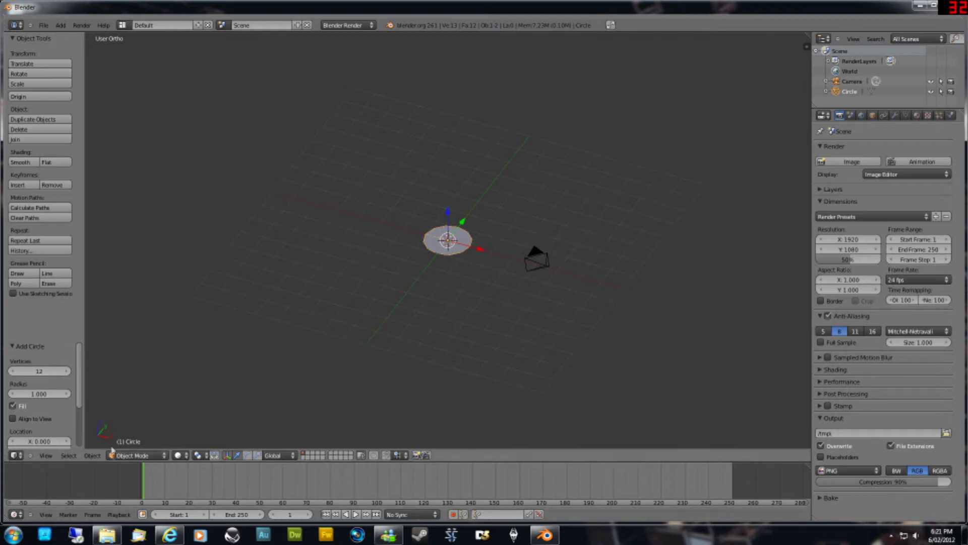
# In Edit Mode, raise the circle's centre vertex about 0.12 units along the global Z axis.
pyautogui.press('Tab')
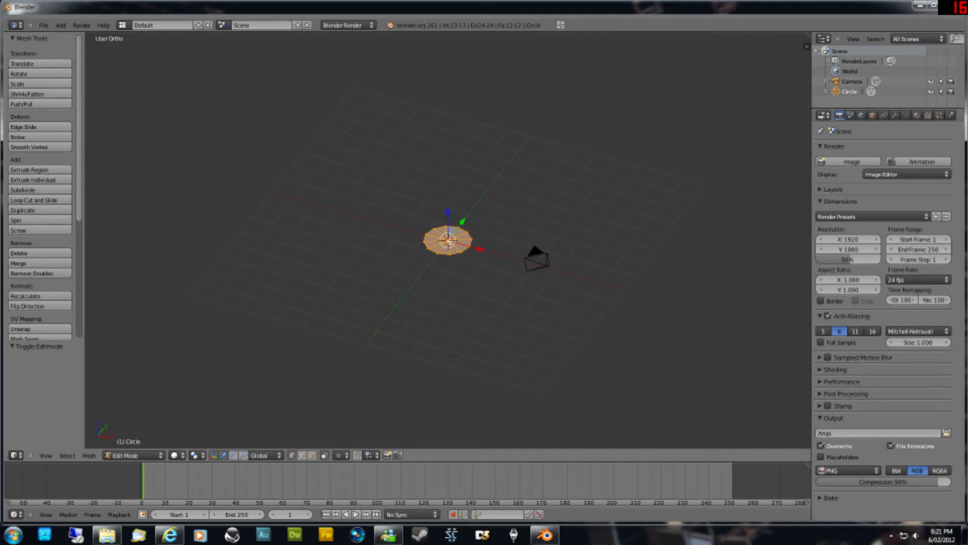
pyautogui.rightClick(448, 240)
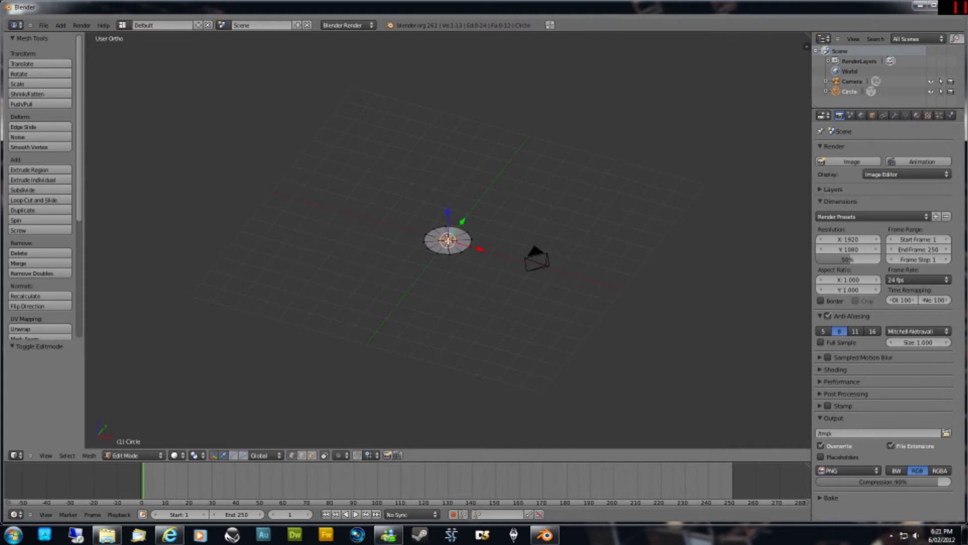
pyautogui.press('KP_7')
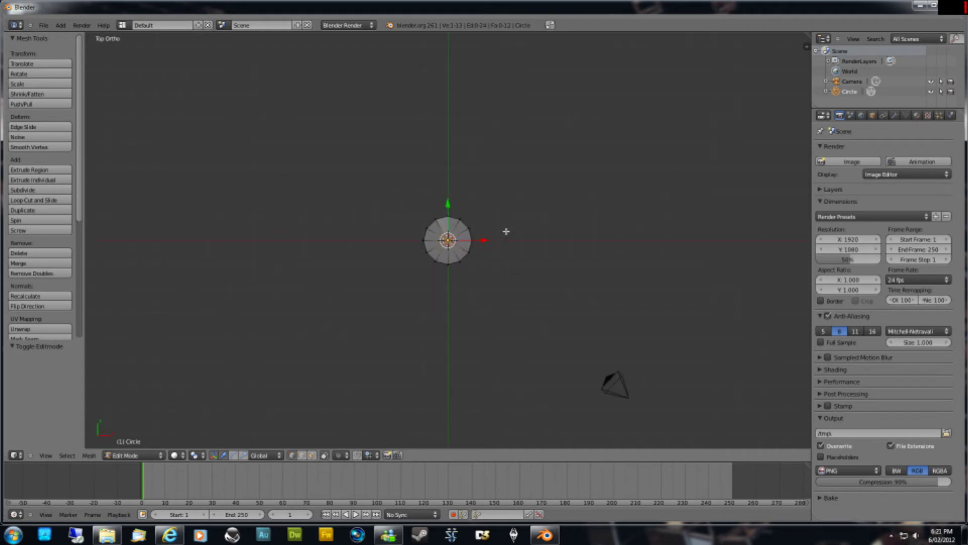
pyautogui.scroll(10, 506, 231)
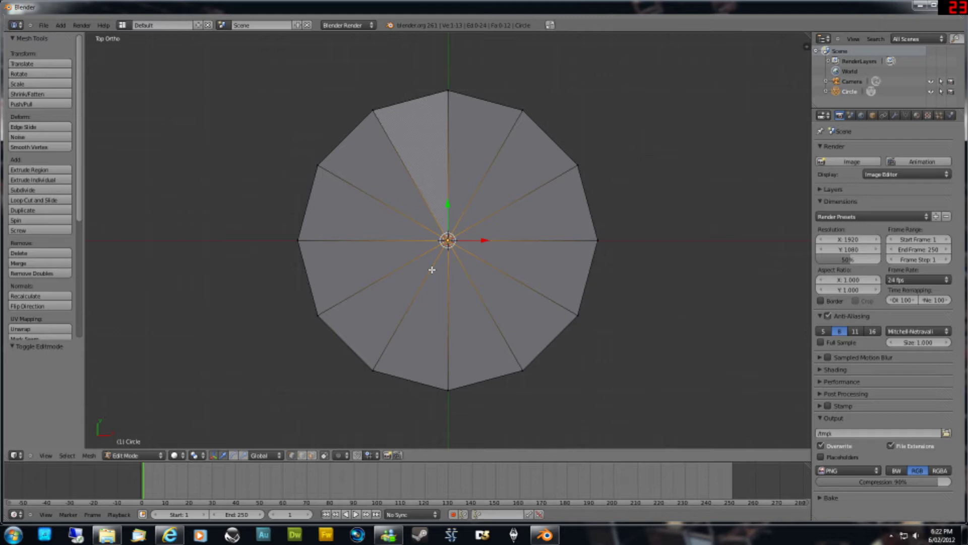
pyautogui.press('KP_3')
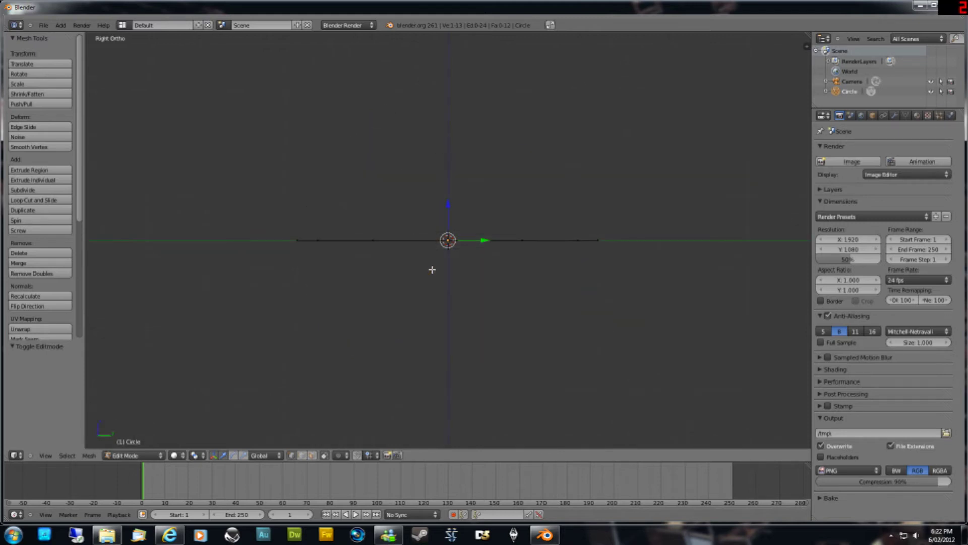
pyautogui.press('g')
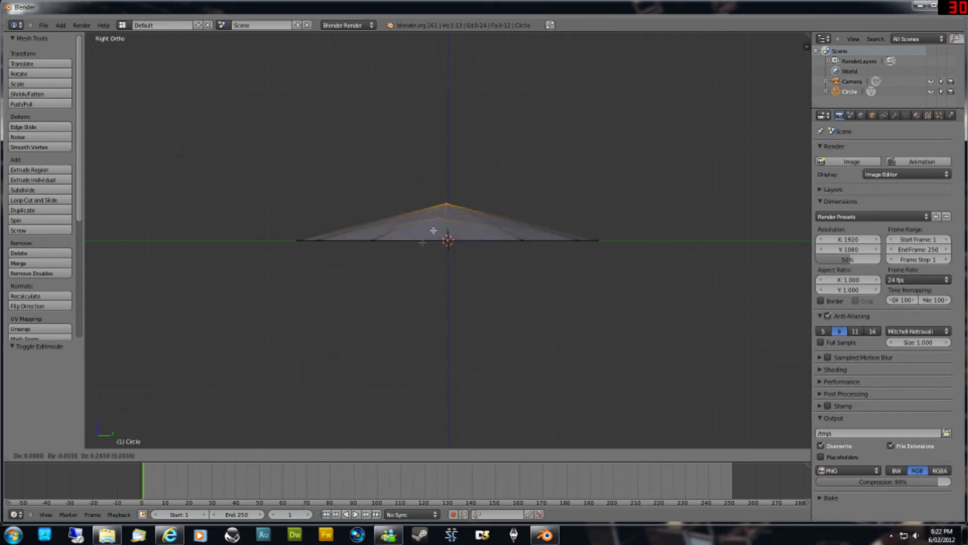
pyautogui.press('z')
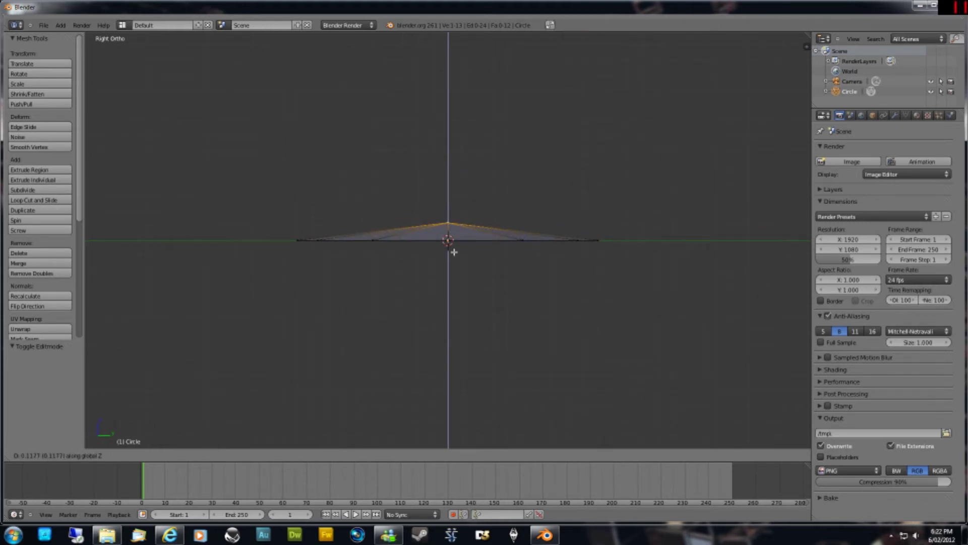
pyautogui.click(454, 252)
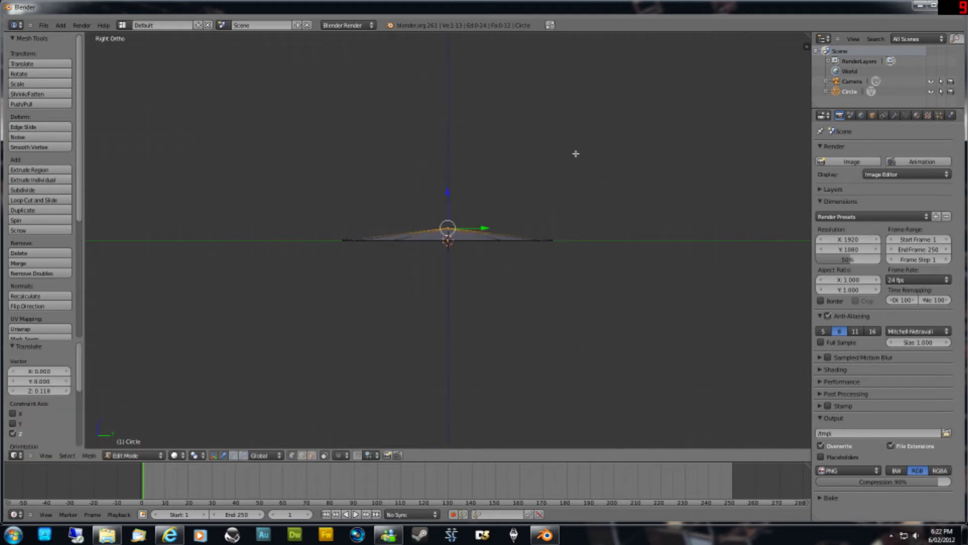
# In edge select mode, select the circle's outer edge loop and extrude it about 1 unit upward along the global Z axis.
pyautogui.scroll(-4, 575, 157)
pyautogui.scroll(-1, 577, 169)
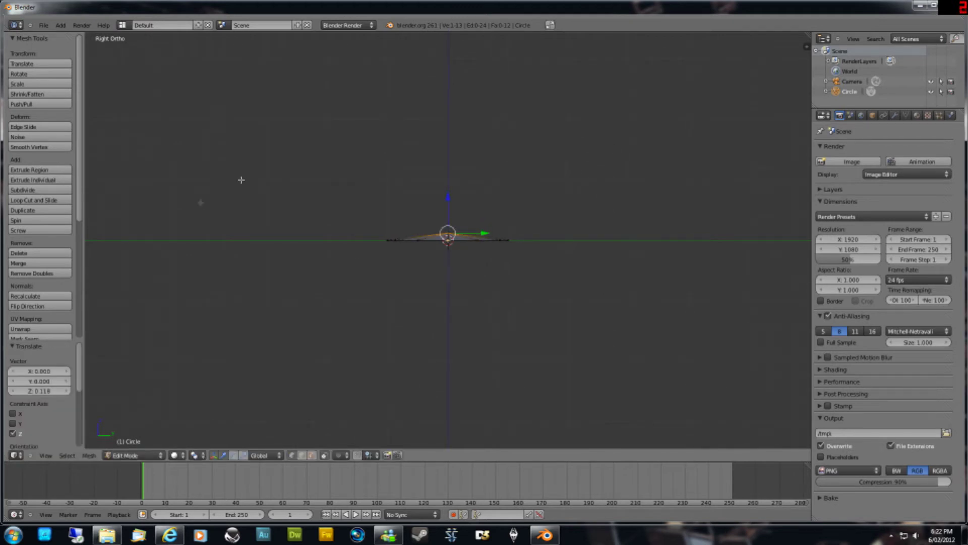
pyautogui.moveTo(439, 198); pyautogui.dragTo(506, 217, button='middle')
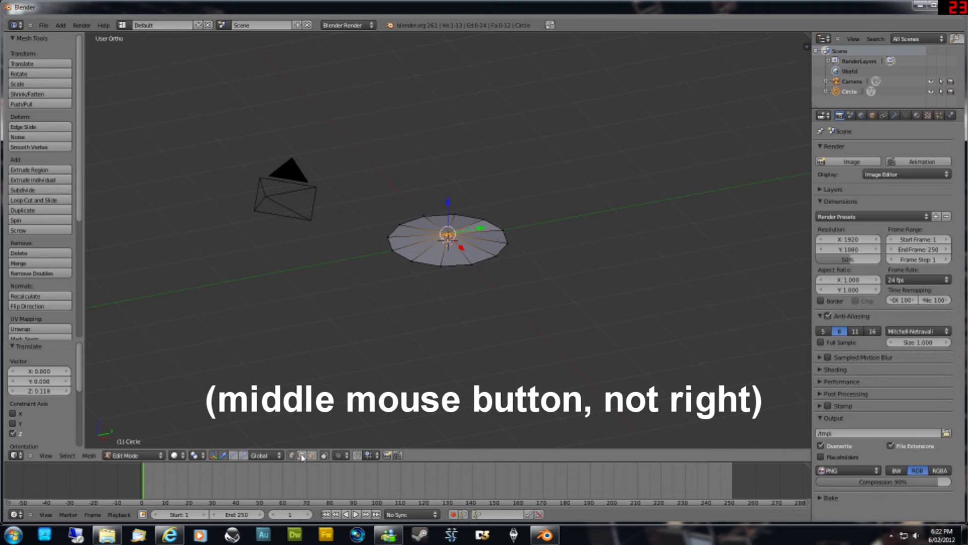
pyautogui.click(302, 455)
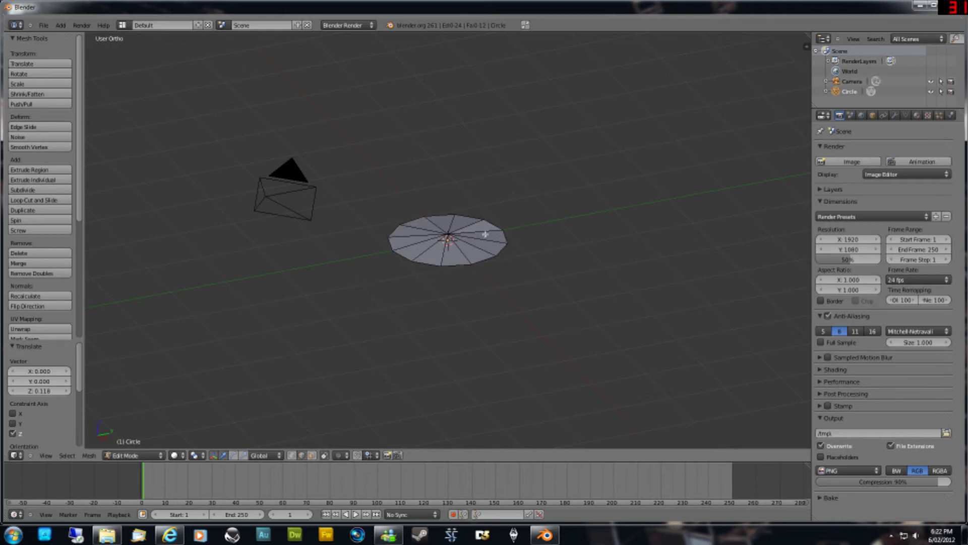
pyautogui.keyDown('alt'); pyautogui.rightClick(502, 233); pyautogui.keyUp('alt')
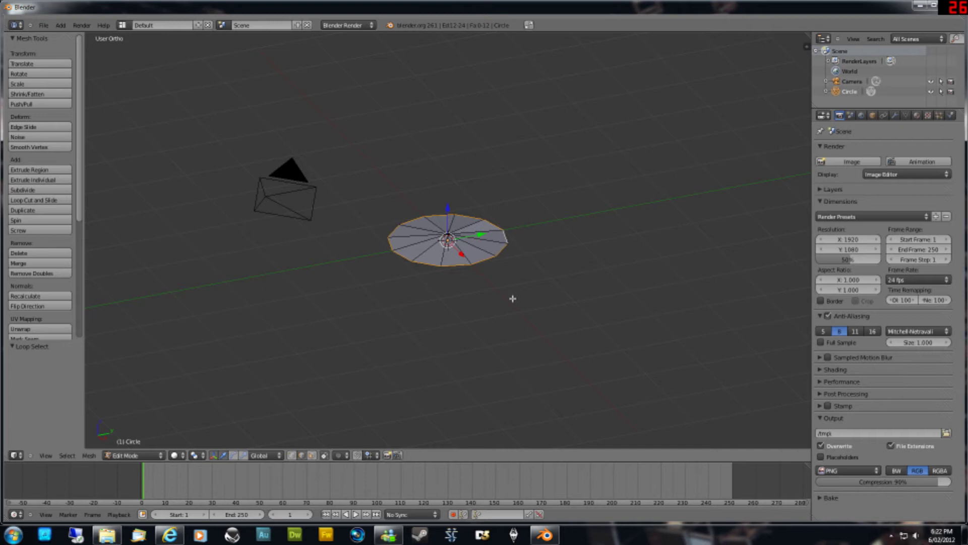
pyautogui.press('KP_3')
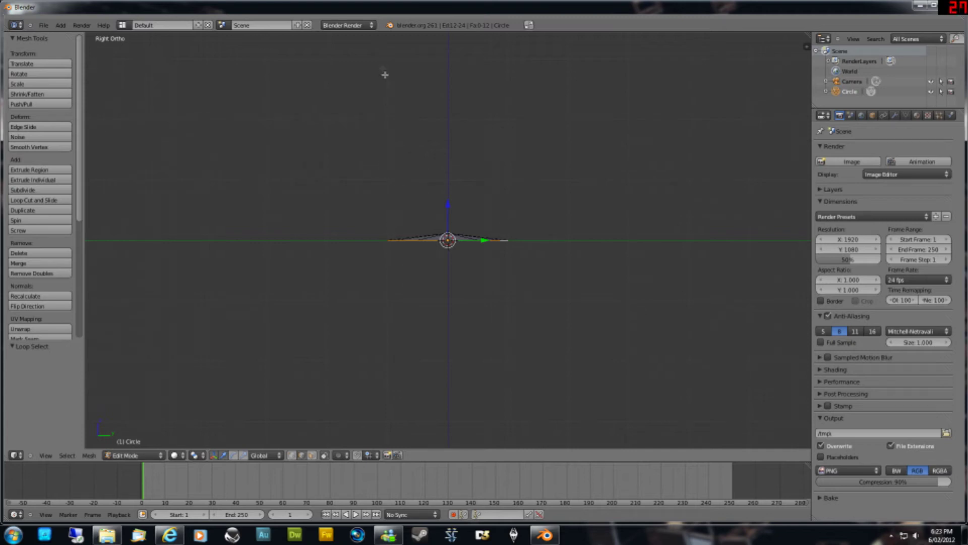
pyautogui.scroll(-2, 551, 153)
pyautogui.press('g')
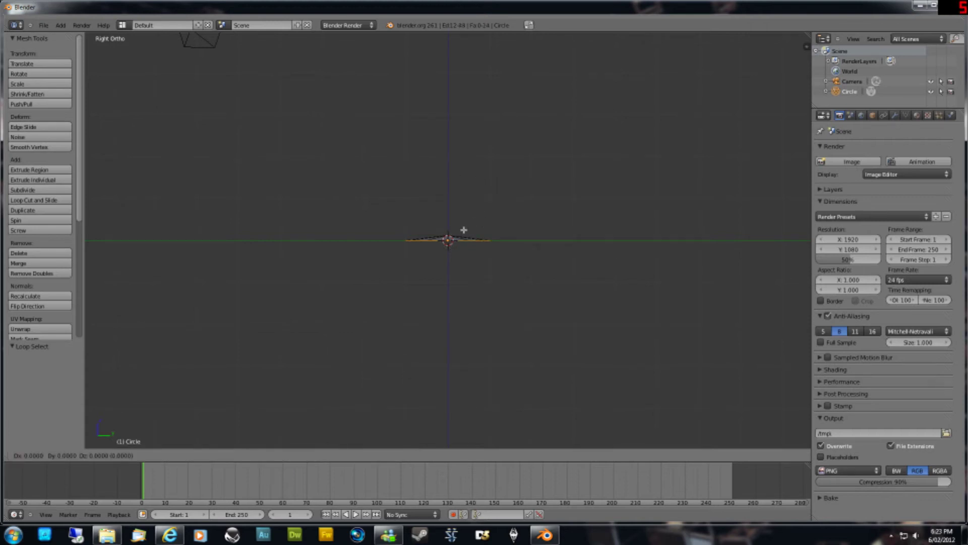
pyautogui.press('z')
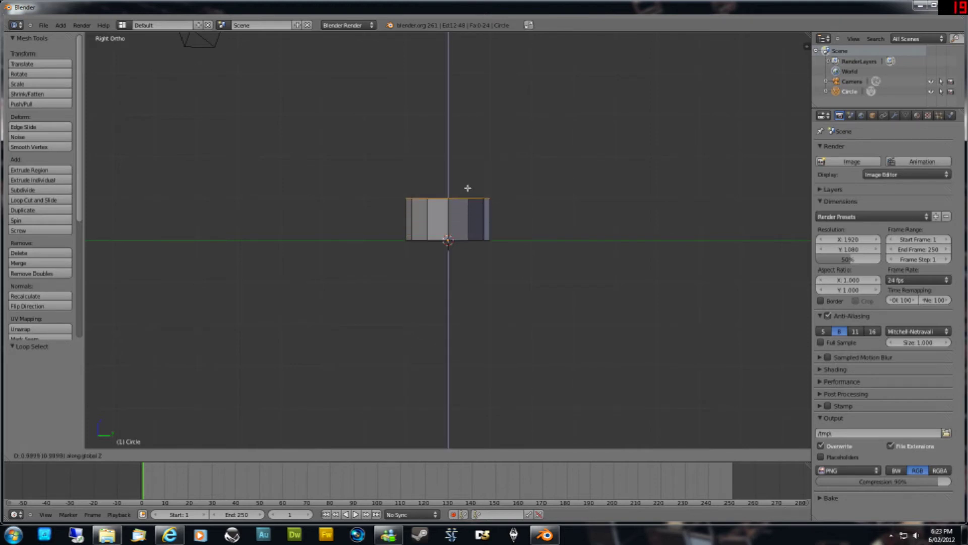
pyautogui.click(468, 188)
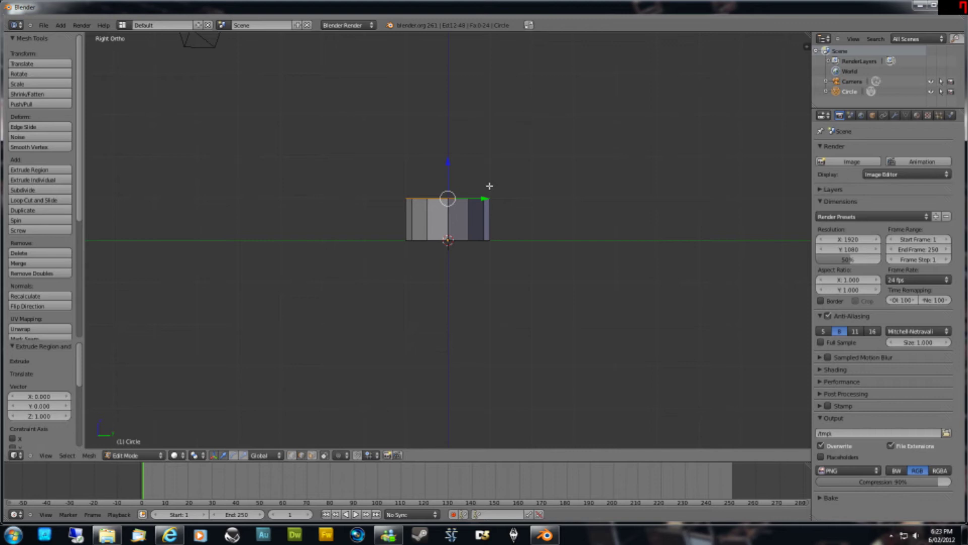
# Undo the wall extrusion and extrude the outer edge loop again about 0.99 units upward along the global Z axis.
pyautogui.hotkey('ctrl', 'z')
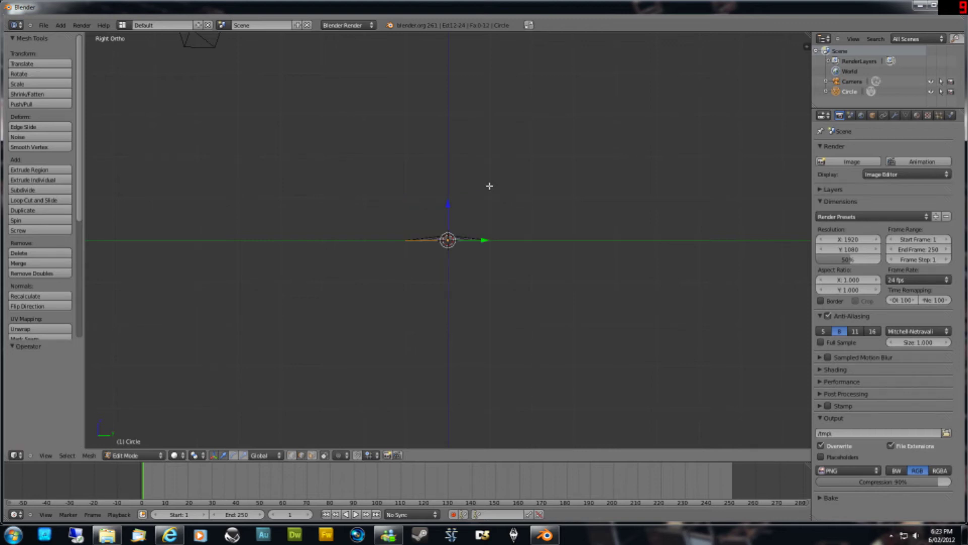
pyautogui.press('e')
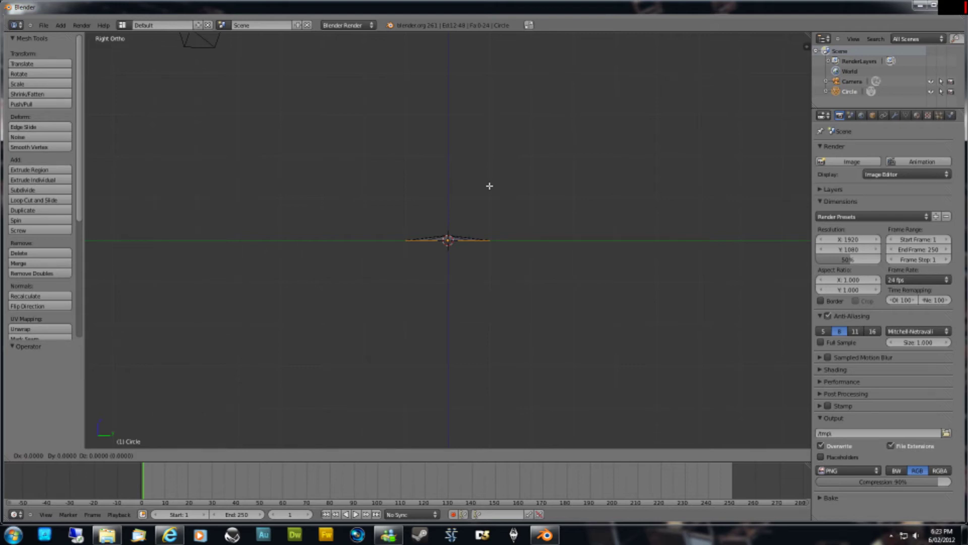
pyautogui.press('z')
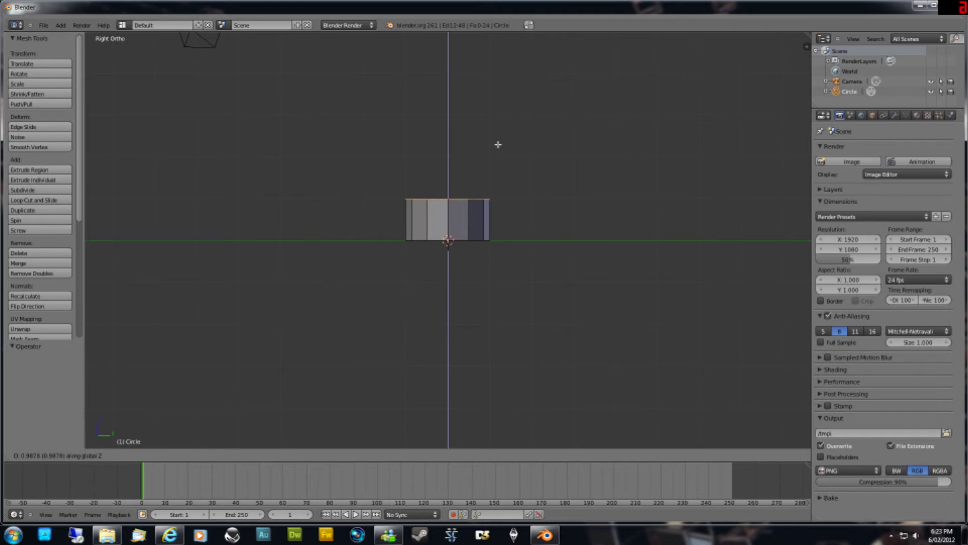
pyautogui.click(497, 144)
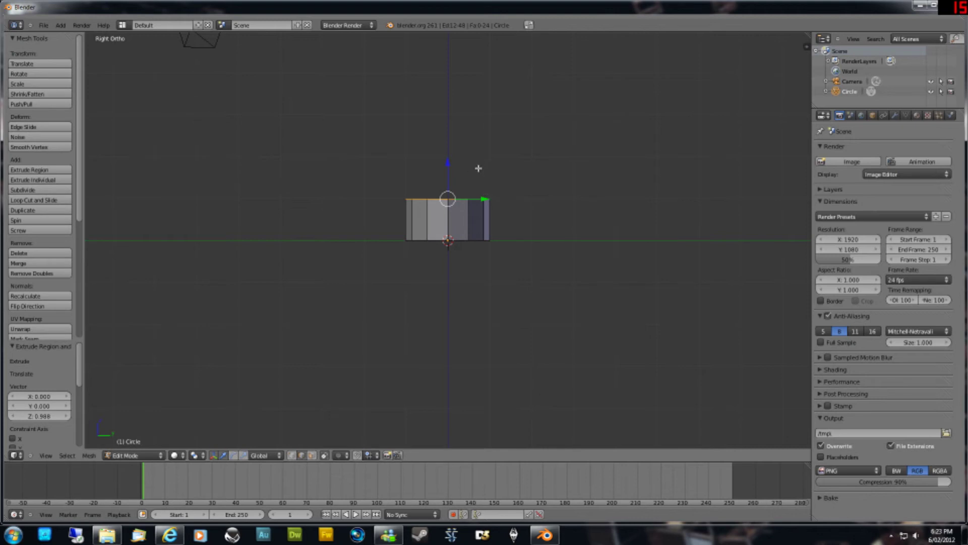
# Scale the upper edge loop inward to about 0.914 so the base section tapers.
pyautogui.moveTo(478, 166); pyautogui.dragTo(534, 199, button='middle')
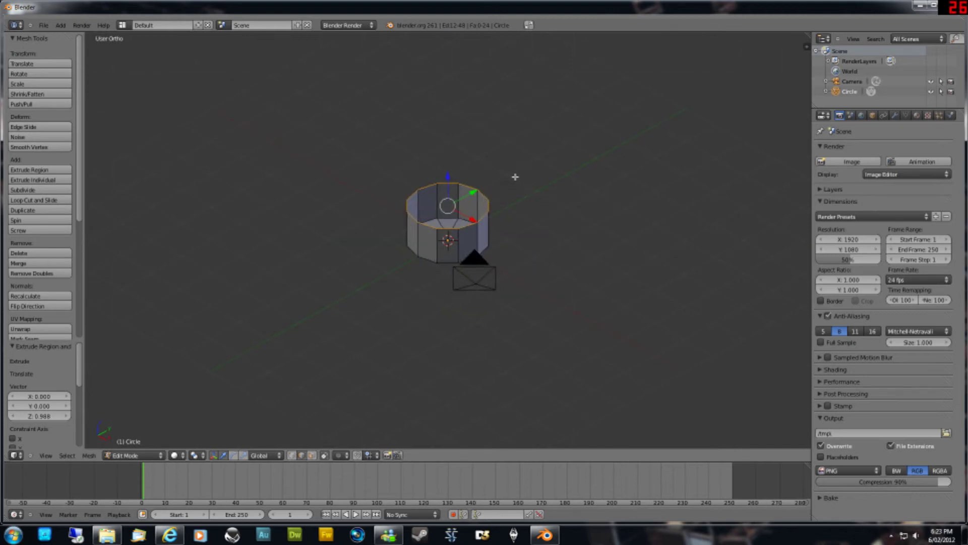
pyautogui.press('KP_3')
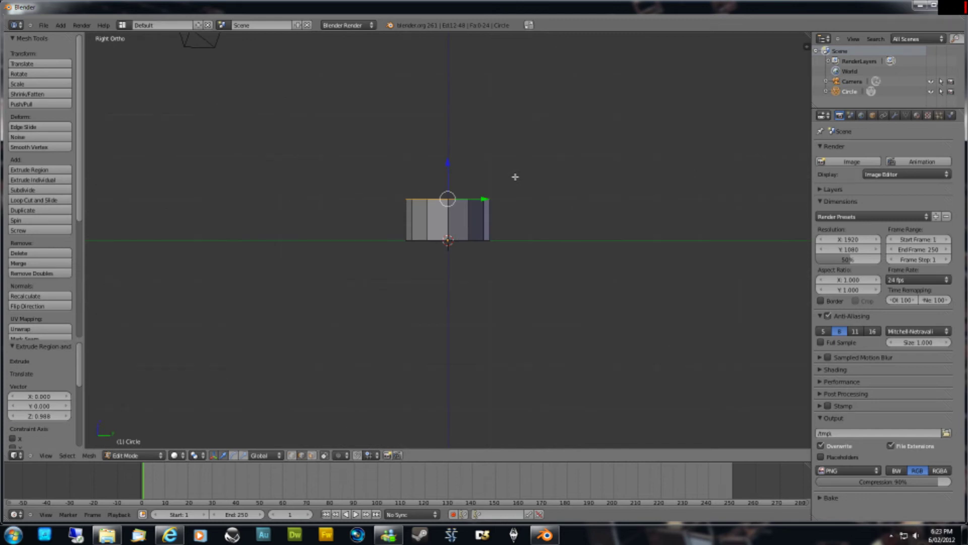
pyautogui.moveTo(469, 164); pyautogui.dragTo(504, 207, button='middle')
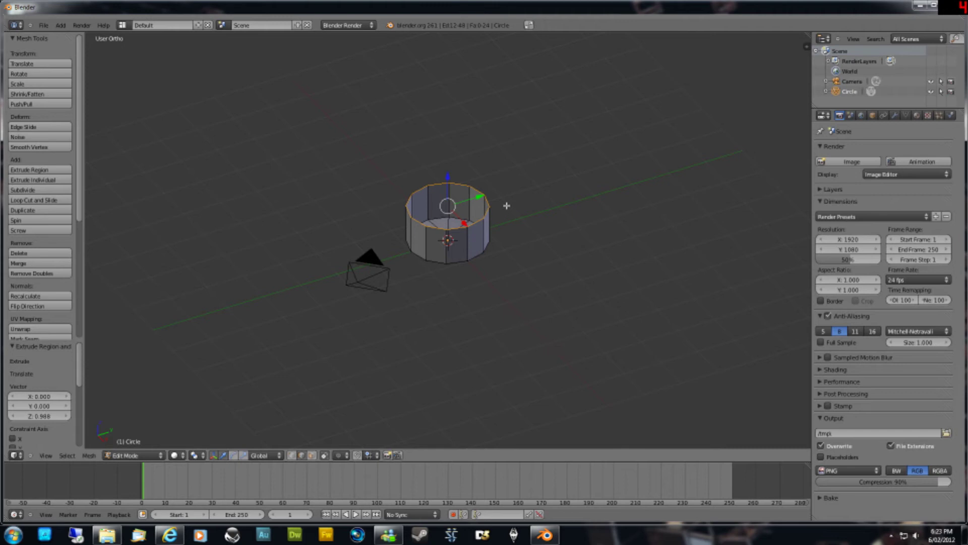
pyautogui.press('s')
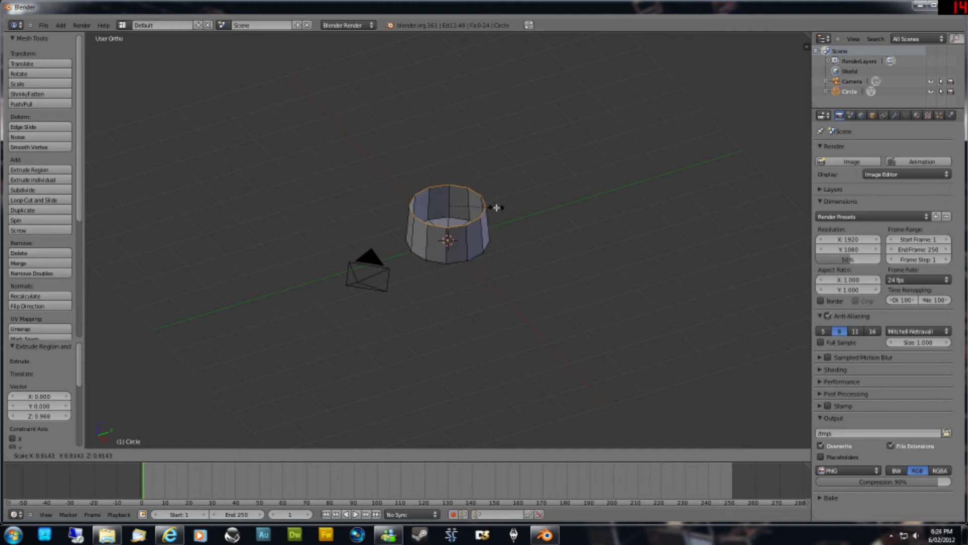
pyautogui.click(496, 207)
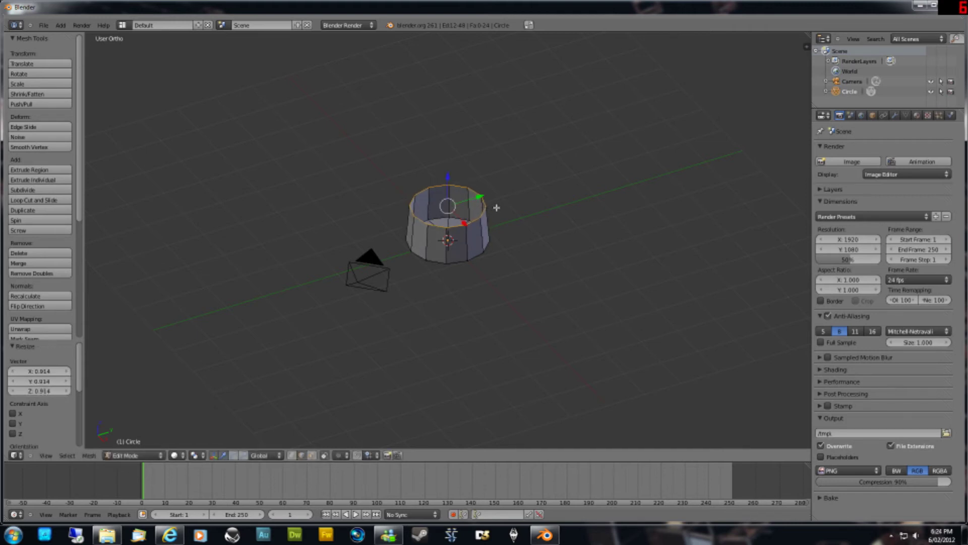
# Extrude the upper edge loop about 3.97 units upward along the global Z axis to form the main wall.
pyautogui.press('KP_3')
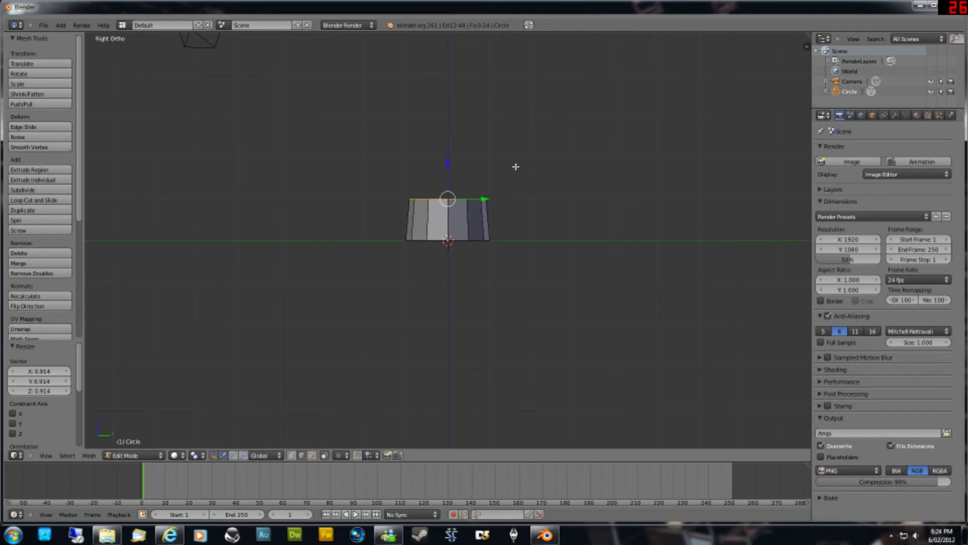
pyautogui.moveTo(514, 166); pyautogui.dragTo(585, 238, button='middle')
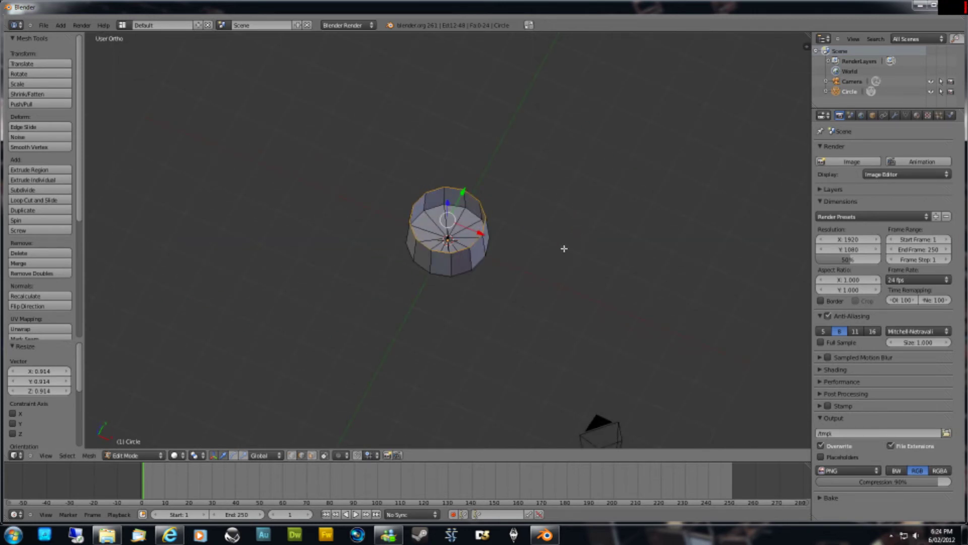
pyautogui.press('KP_3')
pyautogui.scroll(-3, 539, 197)
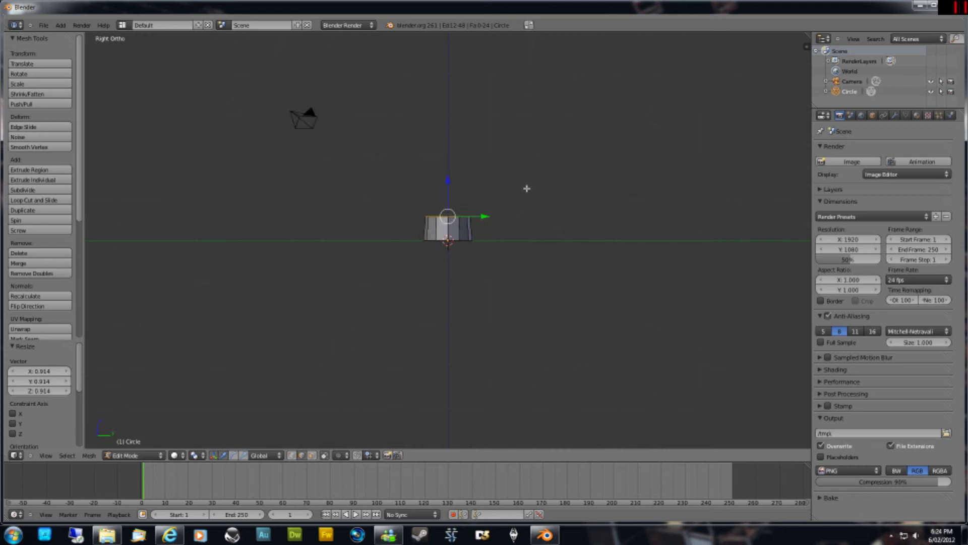
pyautogui.scroll(3, 527, 182)
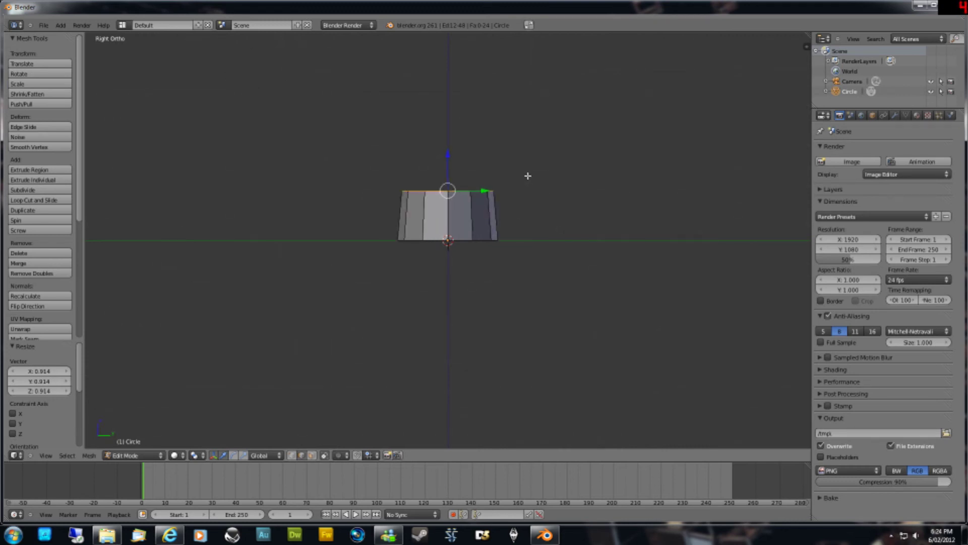
pyautogui.scroll(-3, 544, 177)
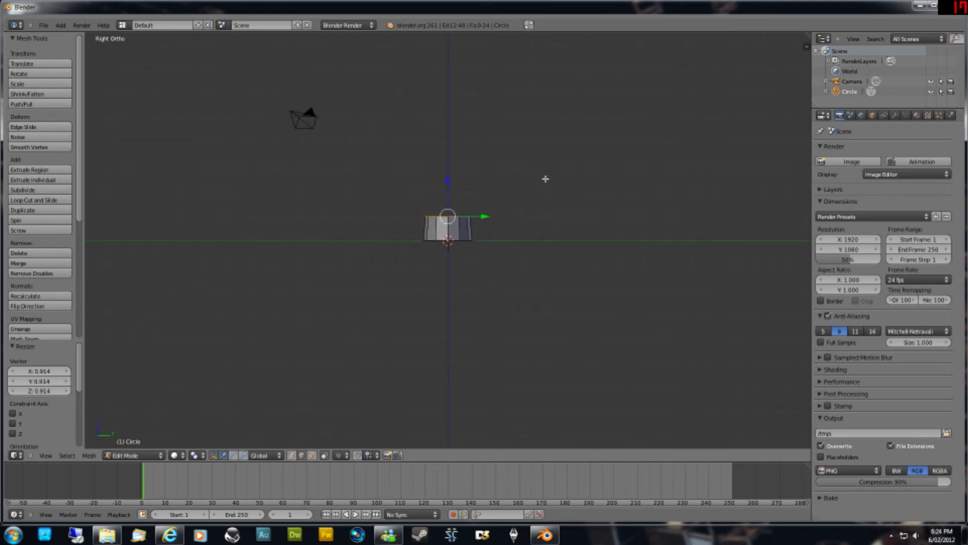
pyautogui.scroll(4, 575, 185)
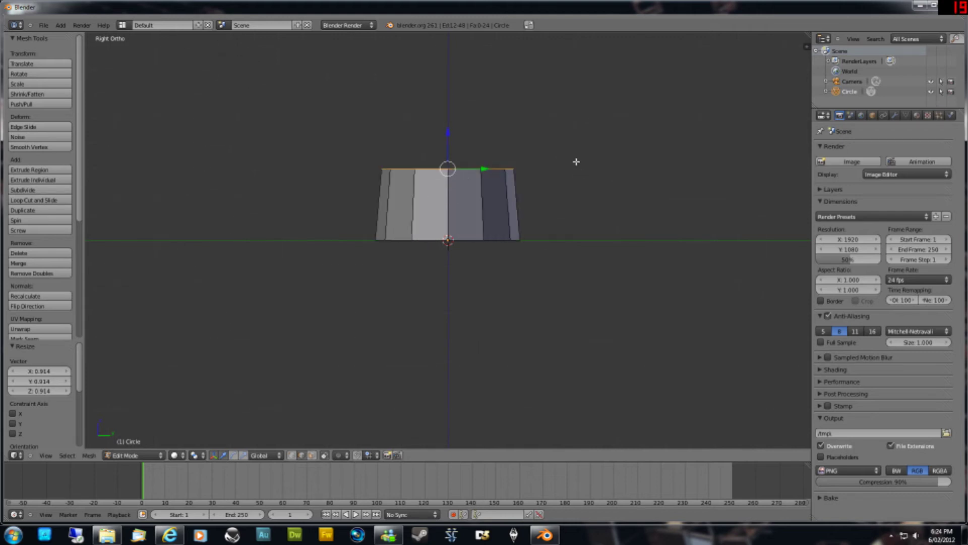
pyautogui.scroll(-3, 560, 154)
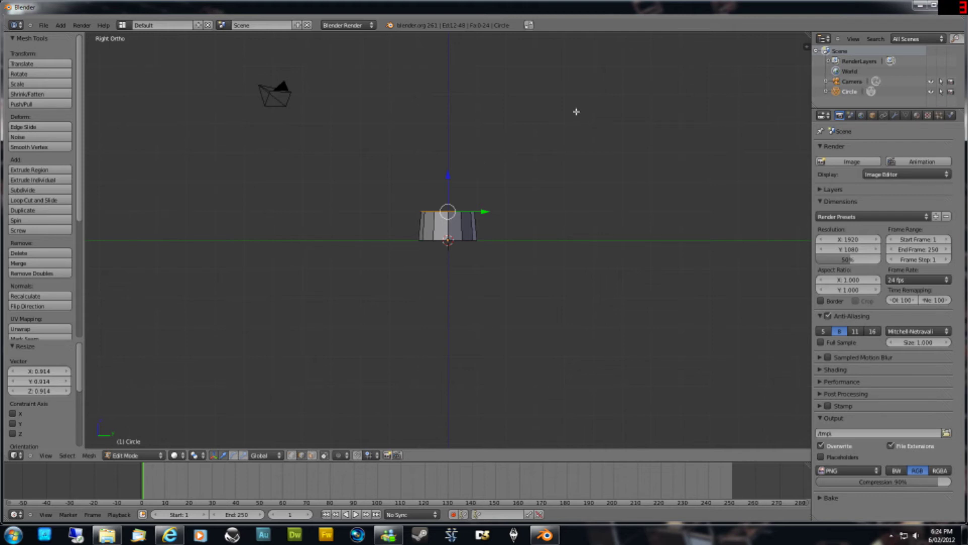
pyautogui.keyDown('shift'); pyautogui.moveTo(580, 143); pyautogui.dragTo(580, 173, button='middle'); pyautogui.keyUp('shift')
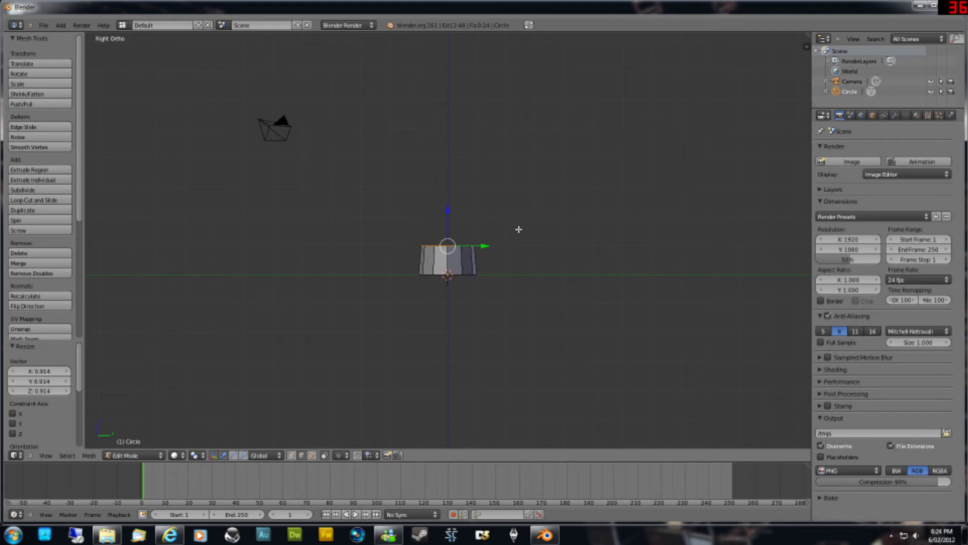
pyautogui.press('e')
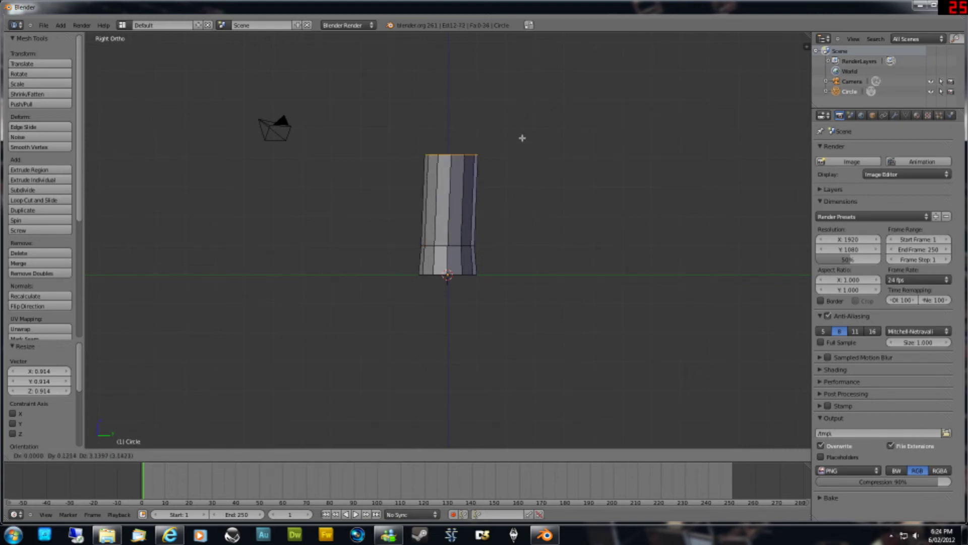
pyautogui.press('z')
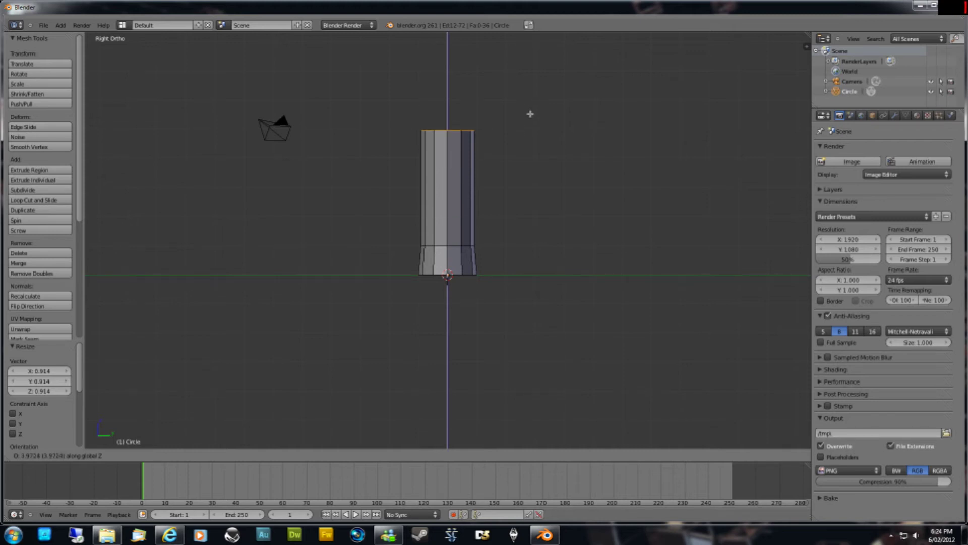
pyautogui.click(530, 113)
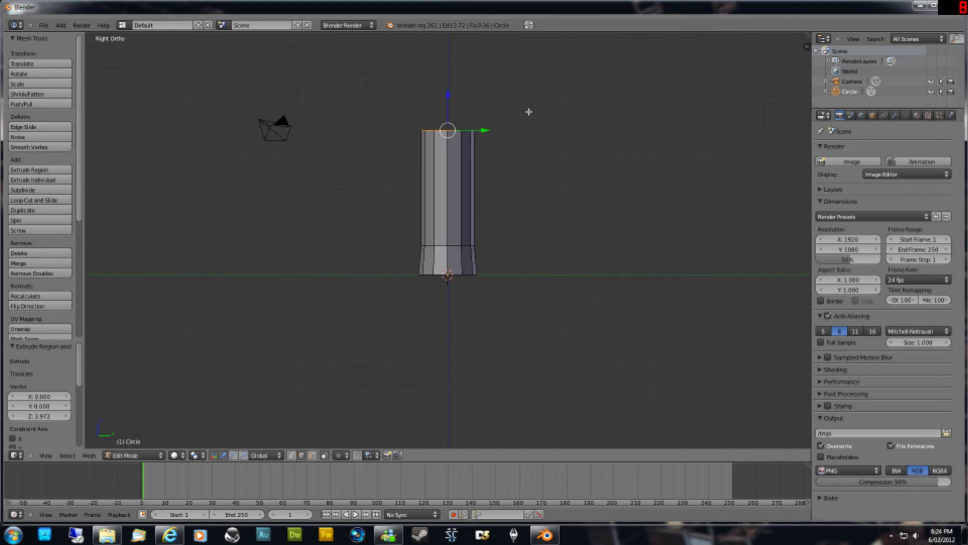
# Scale the rim's edge loop up to about 1.717 so the glass flares outward.
pyautogui.moveTo(556, 99); pyautogui.dragTo(562, 114, button='middle')
pyautogui.press('s')
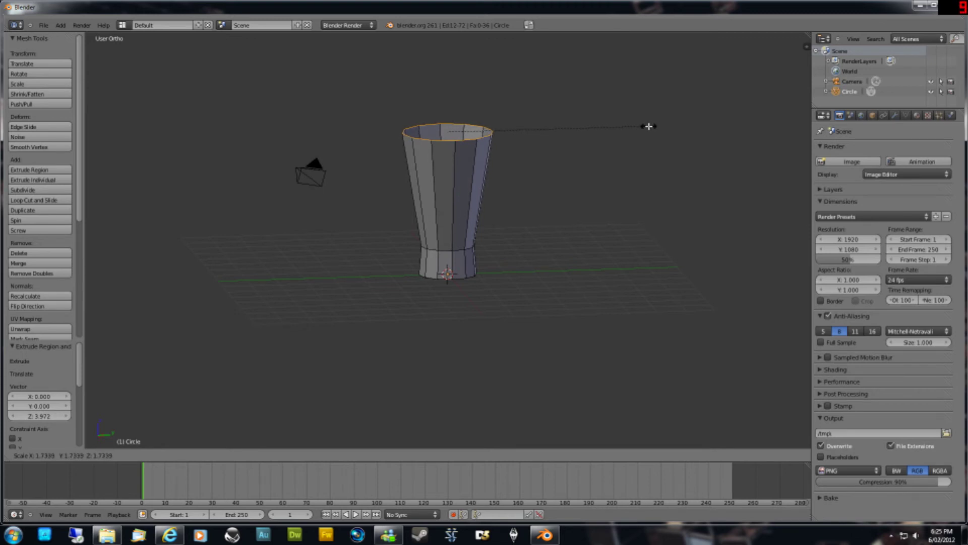
pyautogui.click(644, 126)
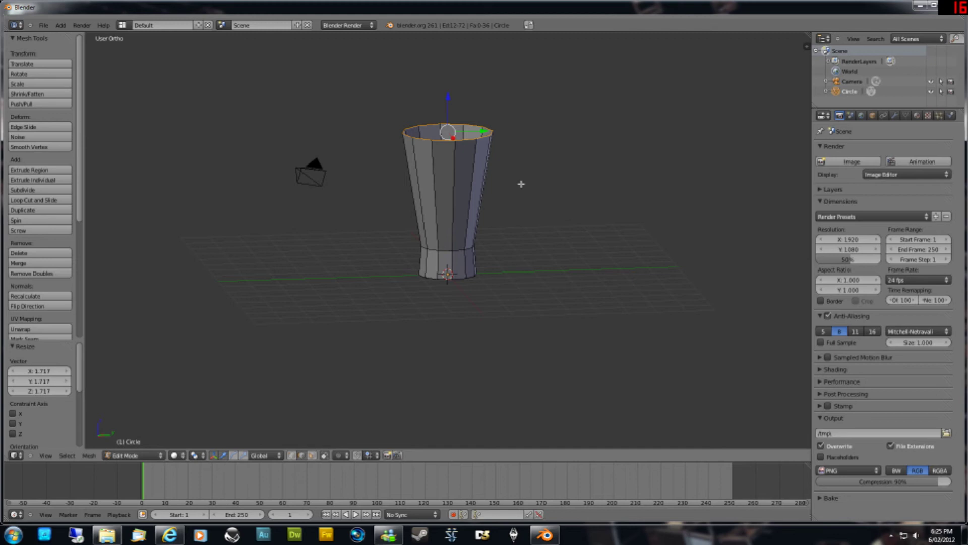
# Try to extrude the rim's edge loop and scale it inward to about 0.913 for the wall thickness.
pyautogui.press('KP_7')
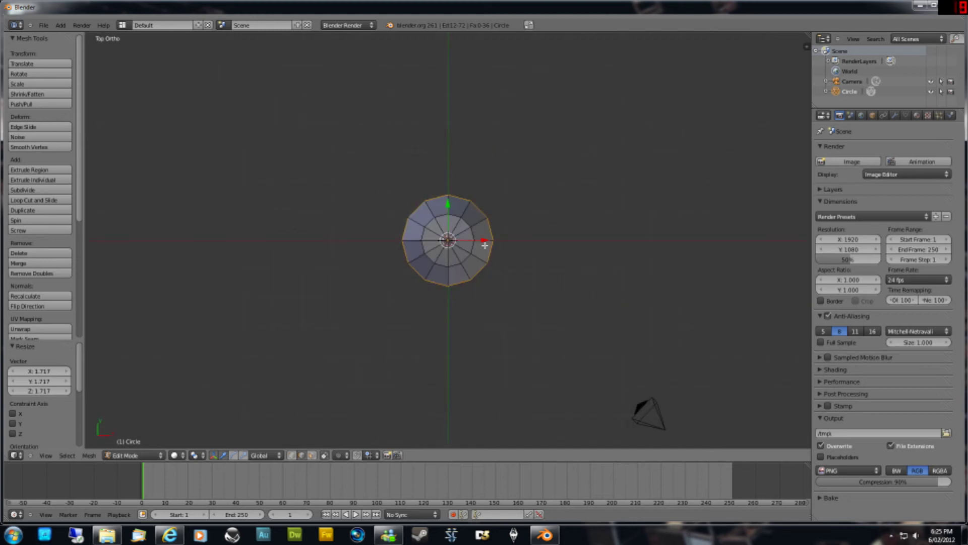
pyautogui.press('e')
pyautogui.click(463, 296)
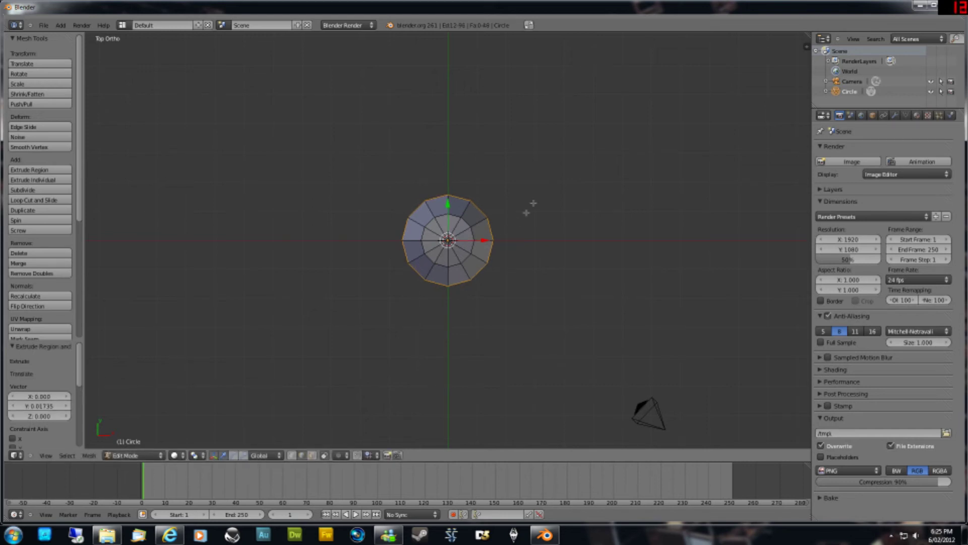
pyautogui.press('s')
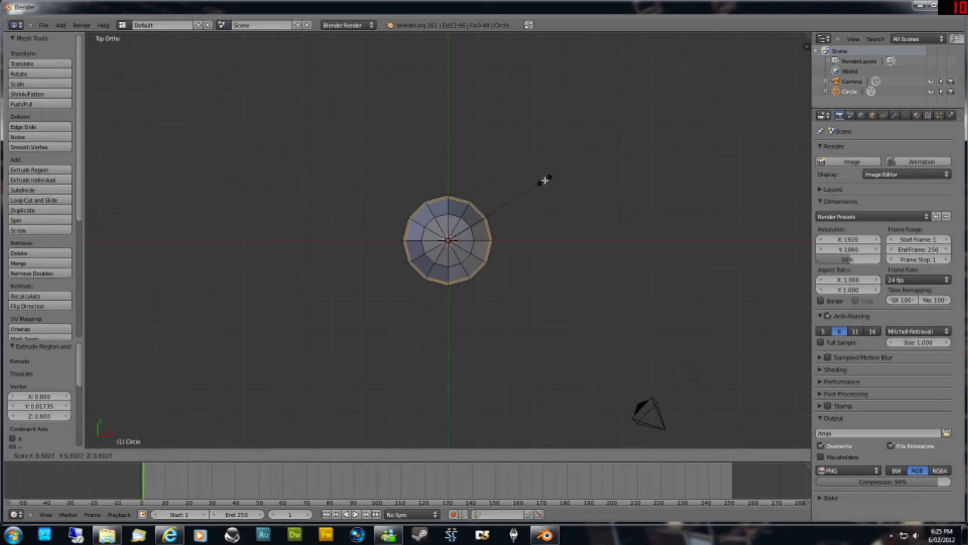
pyautogui.click(542, 181)
pyautogui.scroll(6, 542, 181)
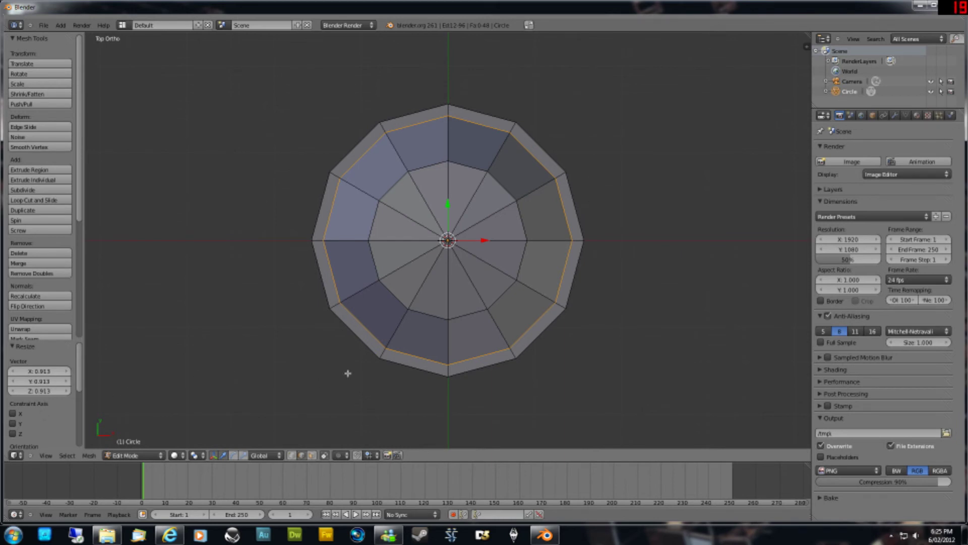
pyautogui.hotkey('ctrl', 'z')
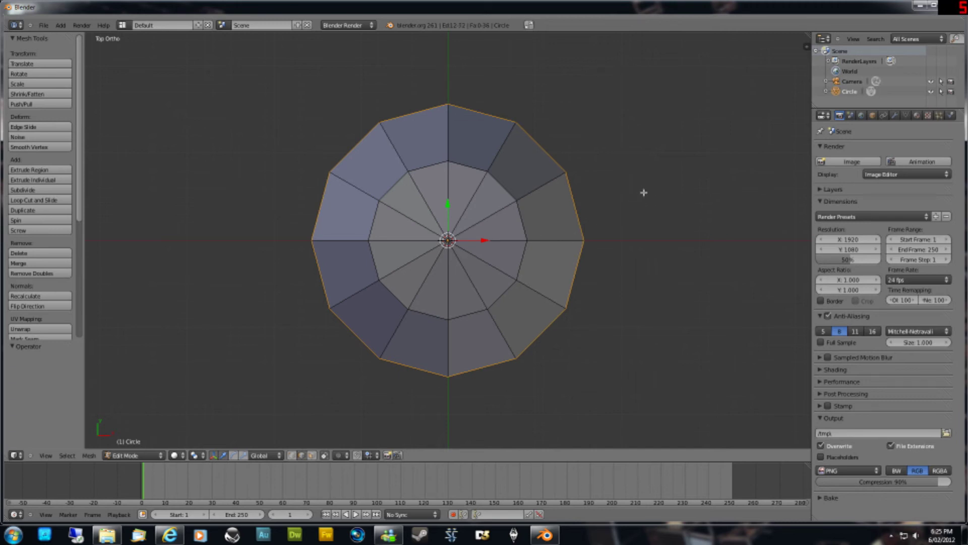
pyautogui.press('s')
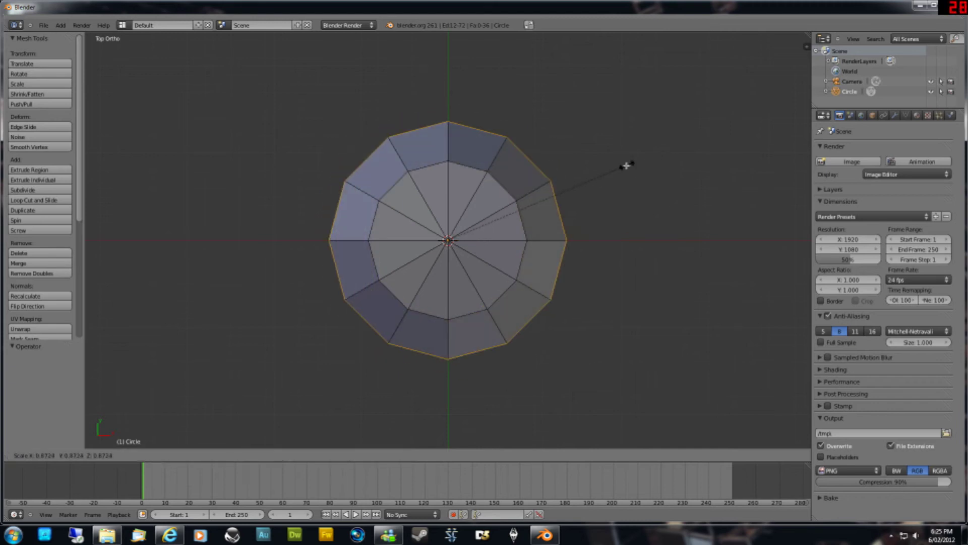
pyautogui.press('x')
pyautogui.press('Escape')
pyautogui.press('KP_2')
pyautogui.press('KP_2')
pyautogui.press('KP_2')
pyautogui.press('KP_2')
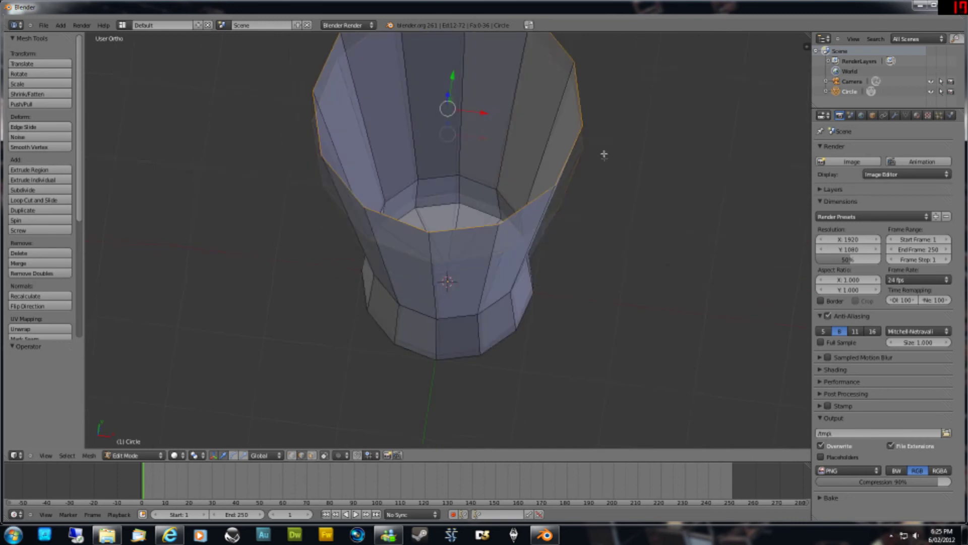
pyautogui.press('s')
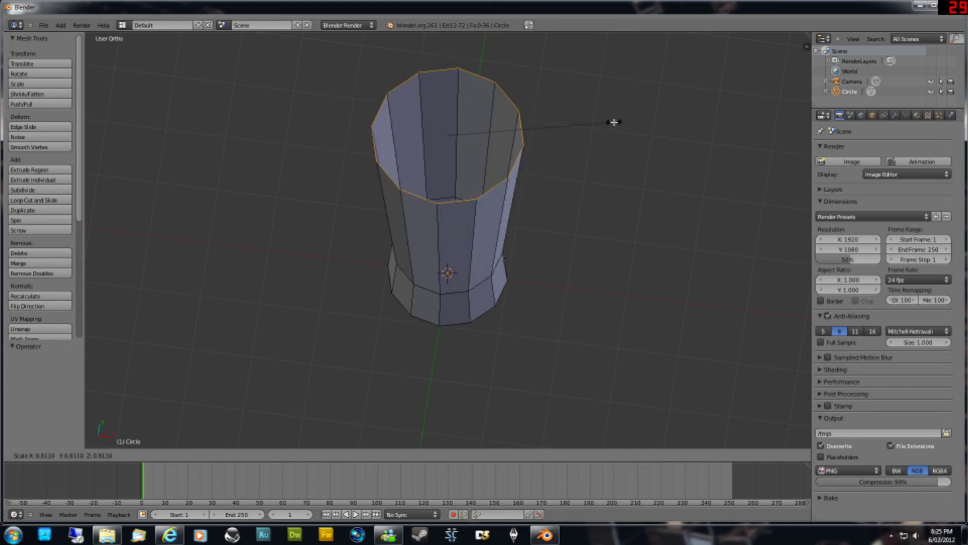
pyautogui.click(614, 120)
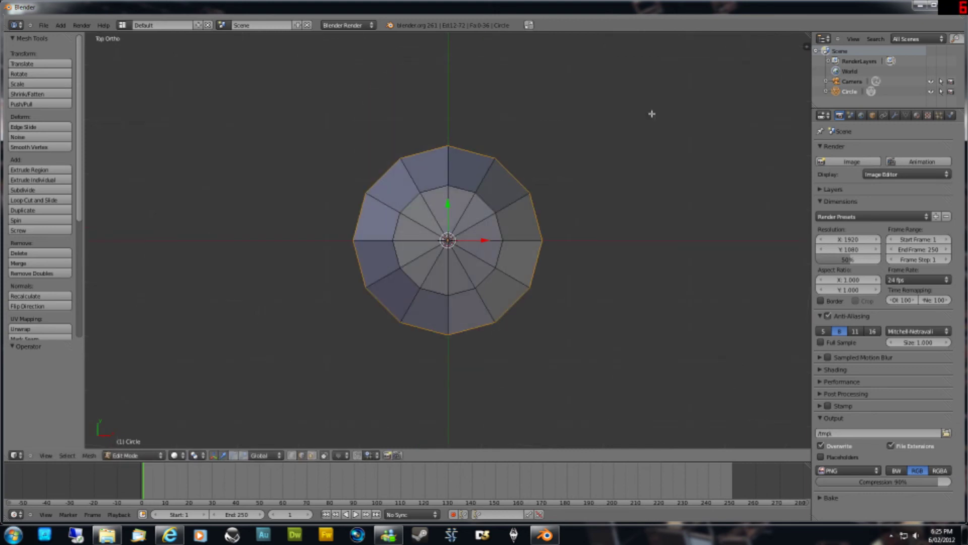
# From the top view, extrude the rim's edge loop in place and scale it inward to about 0.936 for the lip.
pyautogui.press('e')
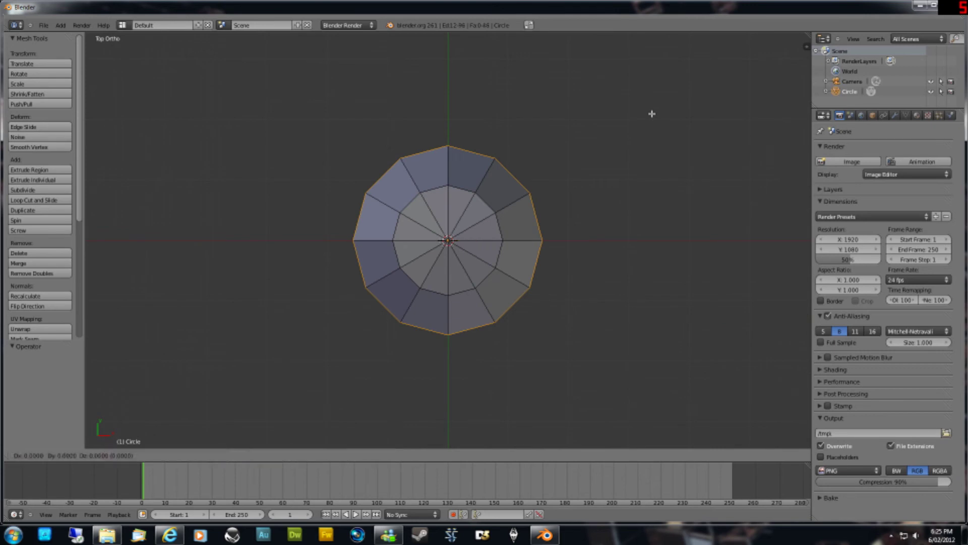
pyautogui.rightClick(652, 114)
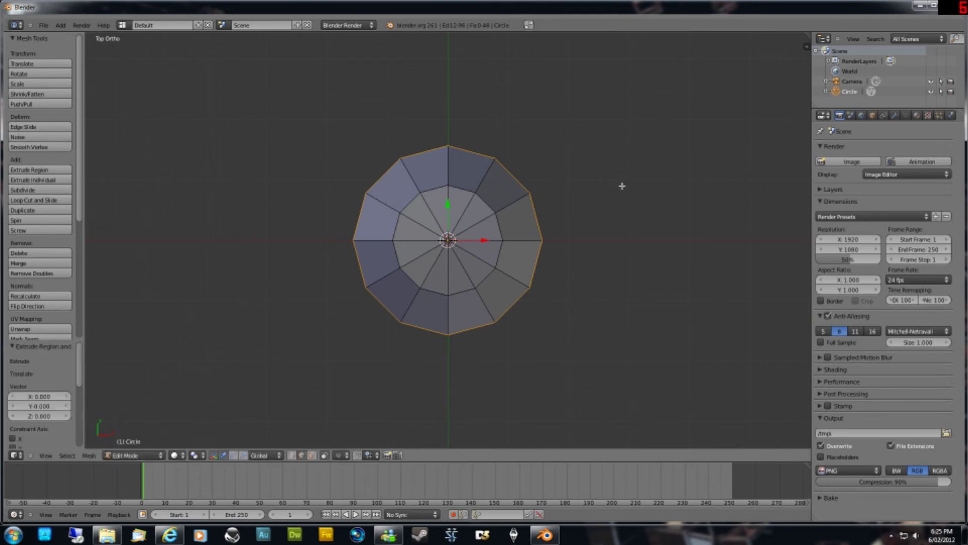
pyautogui.press('s')
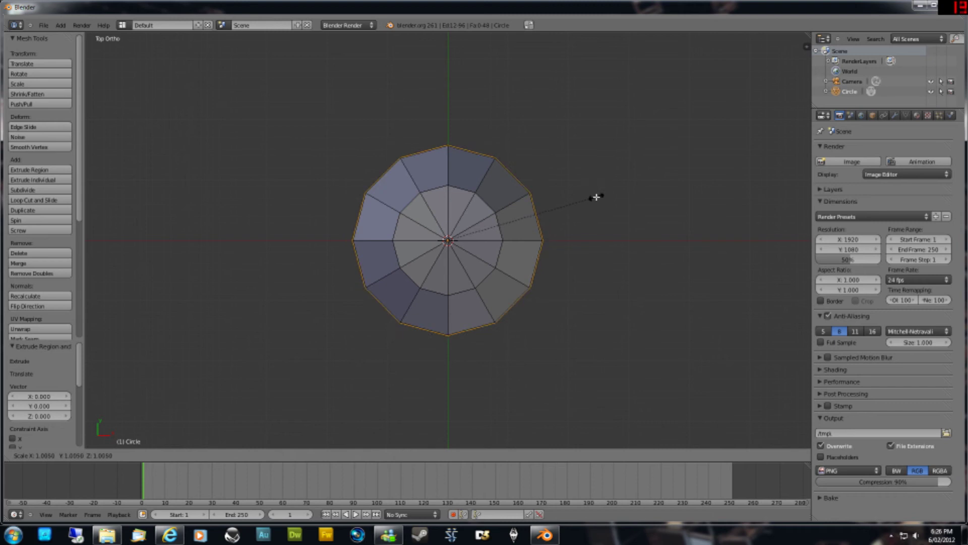
pyautogui.click(586, 202)
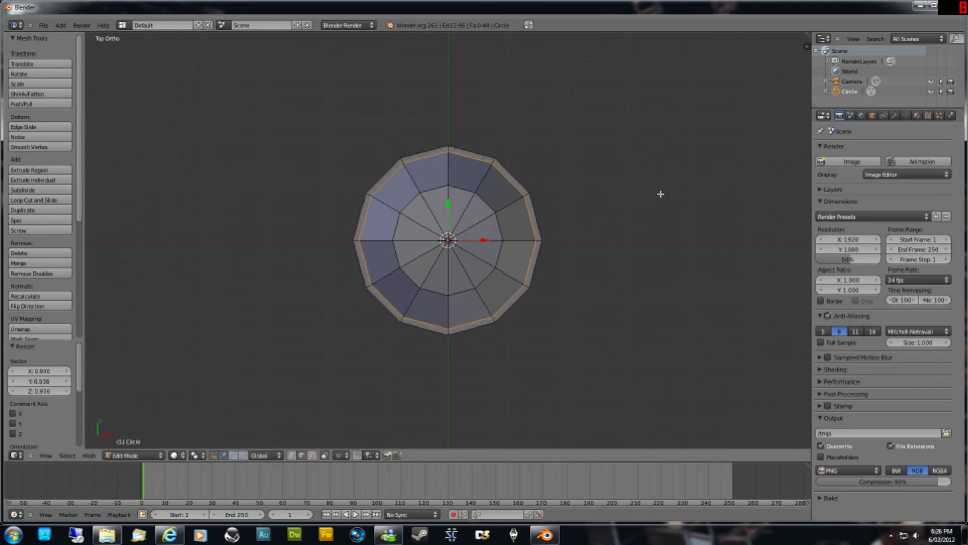
# In a wireframe right side view, extrude the inner rim loop about 3.88 units downward along the global Z axis.
pyautogui.moveTo(660, 193); pyautogui.dragTo(640, 128, button='middle')
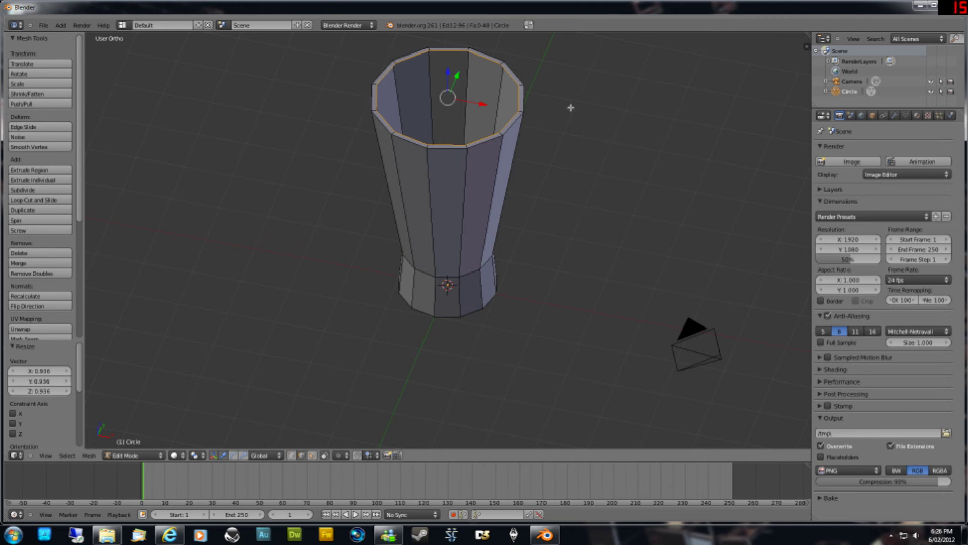
pyautogui.moveTo(521, 101); pyautogui.dragTo(520, 127, button='middle')
pyautogui.press('KP_3')
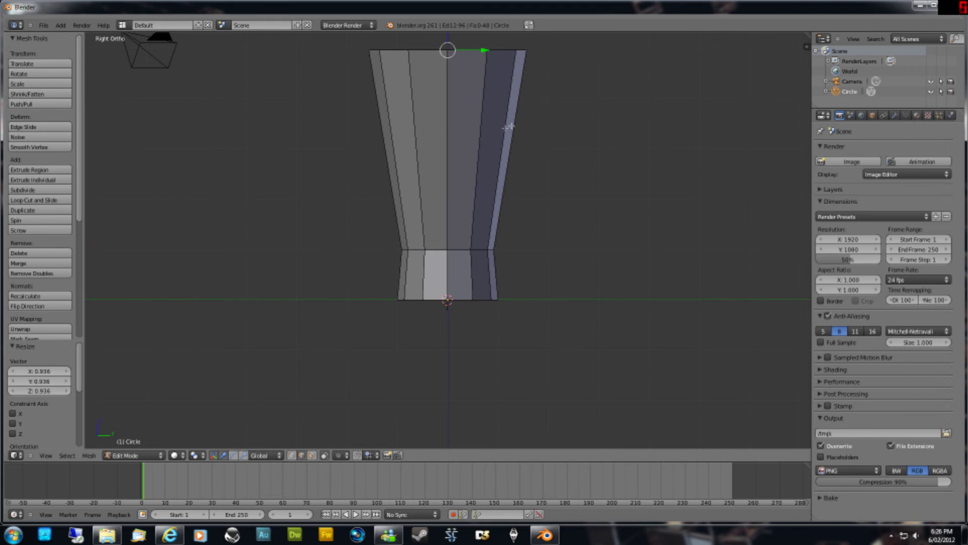
pyautogui.scroll(-1, 507, 126)
pyautogui.keyDown('shift'); pyautogui.moveTo(578, 128); pyautogui.dragTo(559, 190, button='middle'); pyautogui.keyUp('shift')
pyautogui.scroll(2, 560, 190)
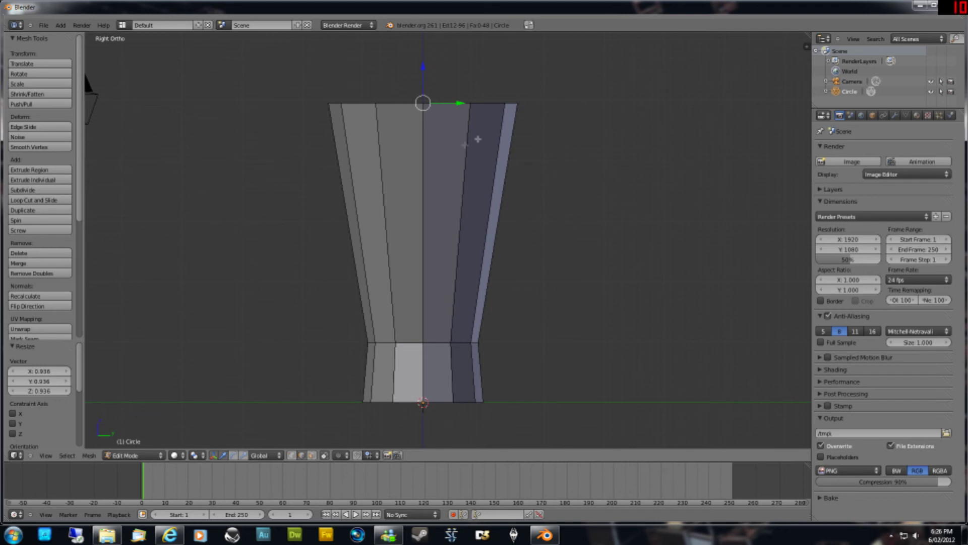
pyautogui.press('z')
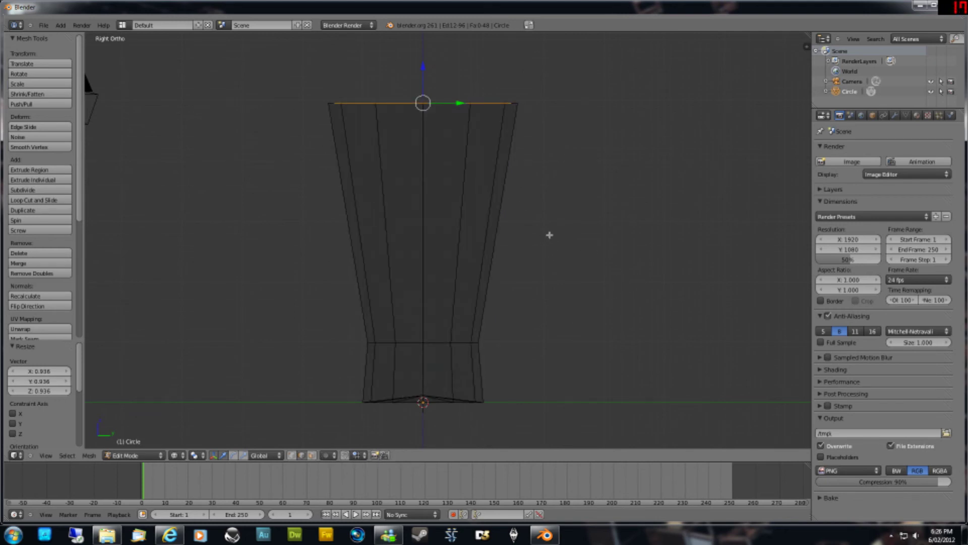
pyautogui.press('e')
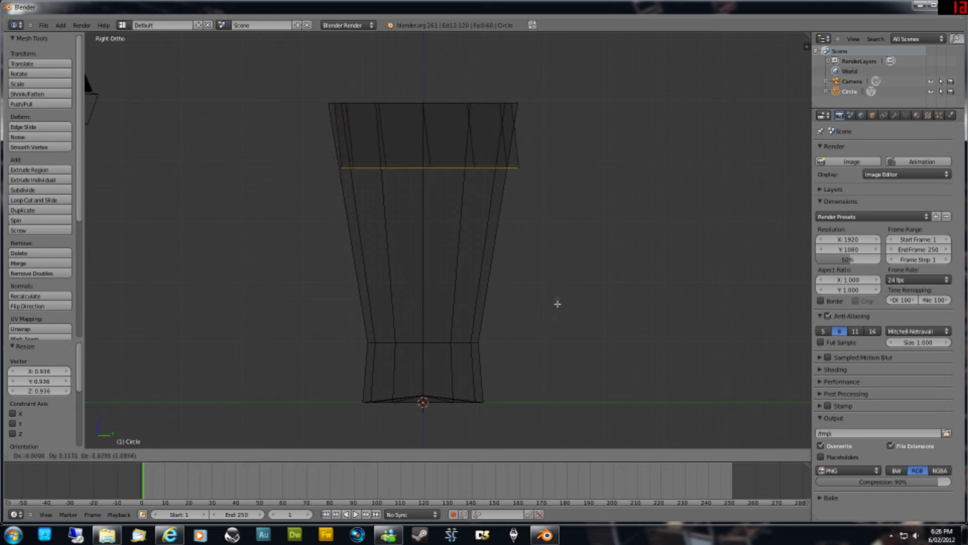
pyautogui.press('z')
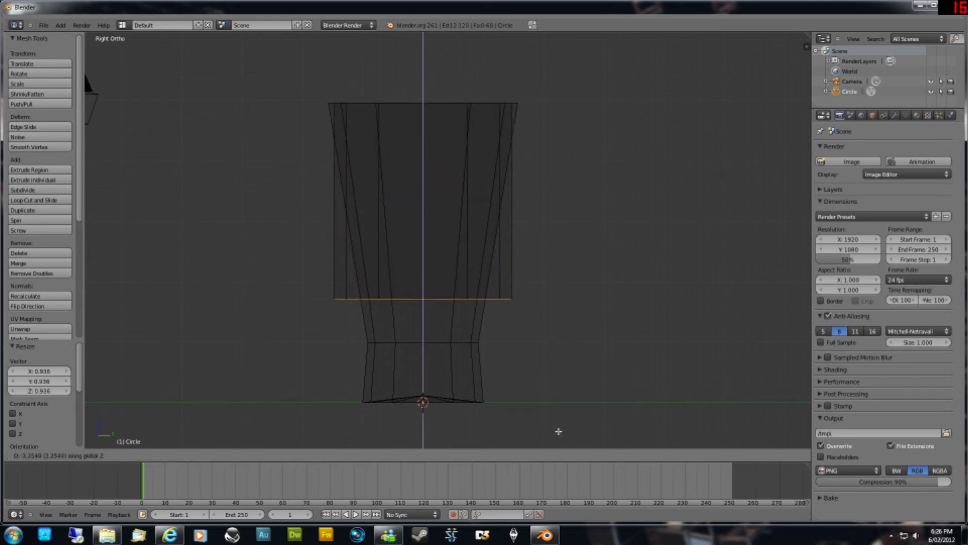
pyautogui.click(570, 469)
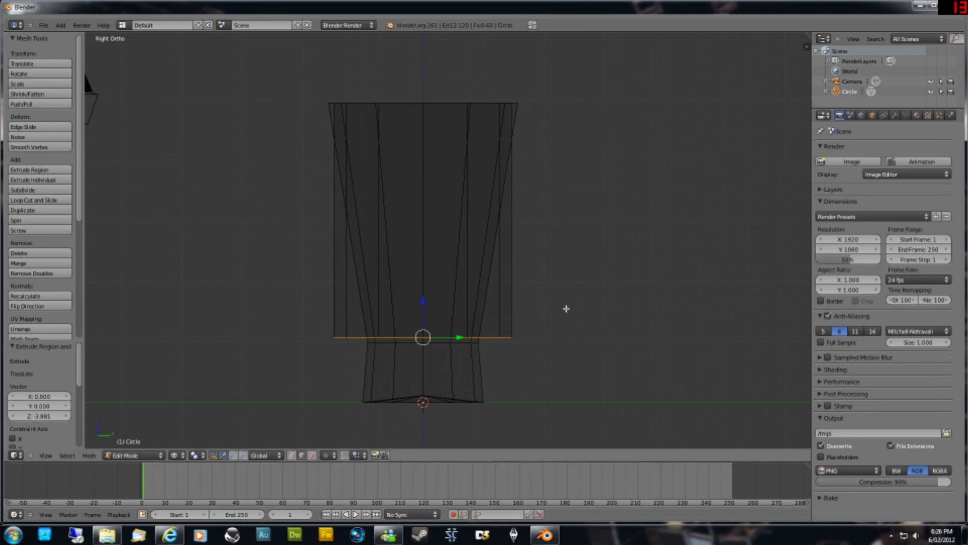
# Scale the extruded lower inner loop to about 0.578 so the inner wall follows the taper of the outer wall.
pyautogui.press('s')
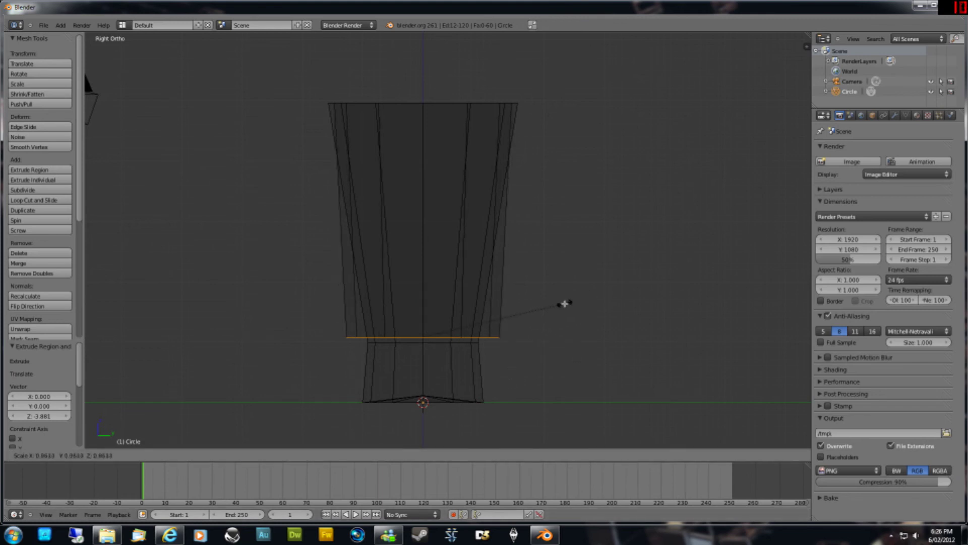
pyautogui.click(517, 311)
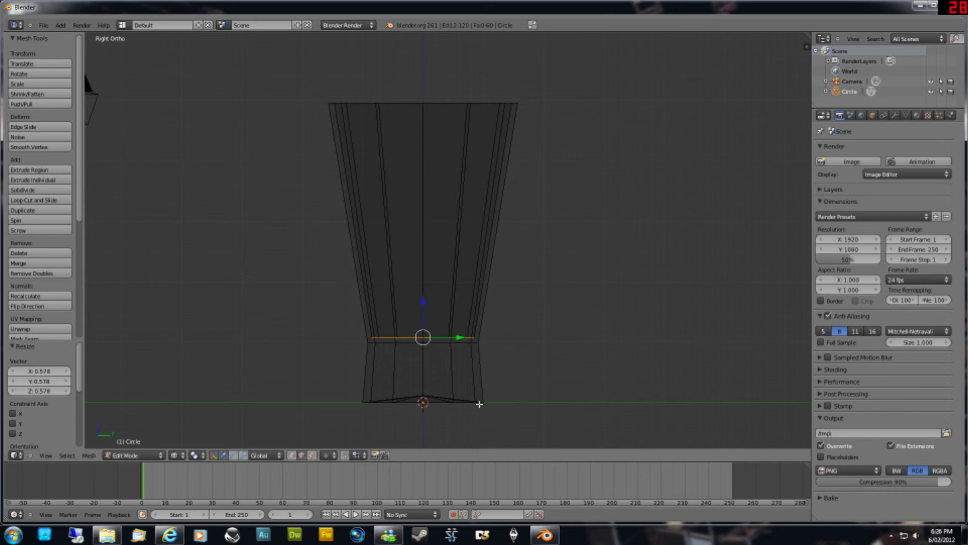
pyautogui.scroll(3, 484, 399)
pyautogui.moveTo(547, 378); pyautogui.dragTo(468, 307, button='middle')
pyautogui.scroll(-2, 467, 307)
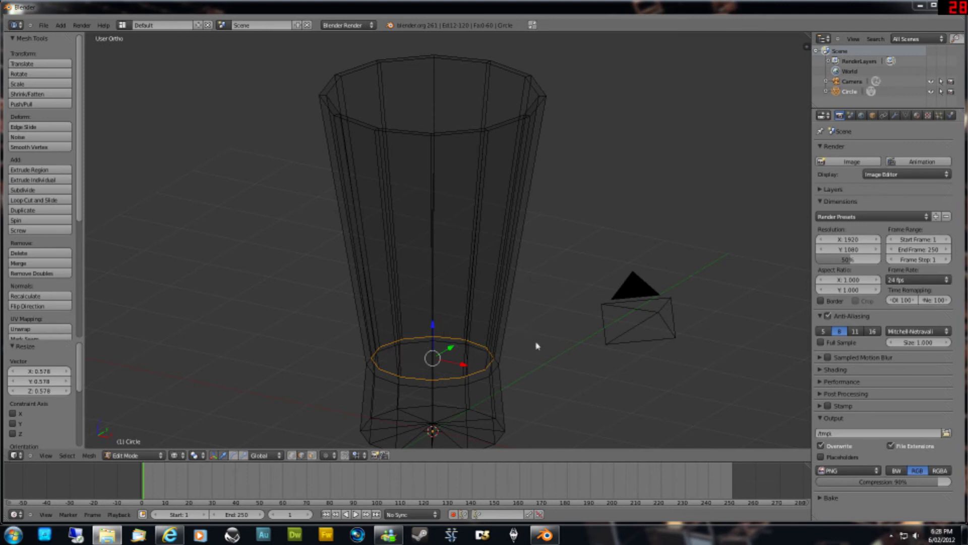
# Try merging the lower inner edge loop at its center without extruding it, and undo the merge.
pyautogui.click(577, 288)
pyautogui.scroll(-1, 520, 348)
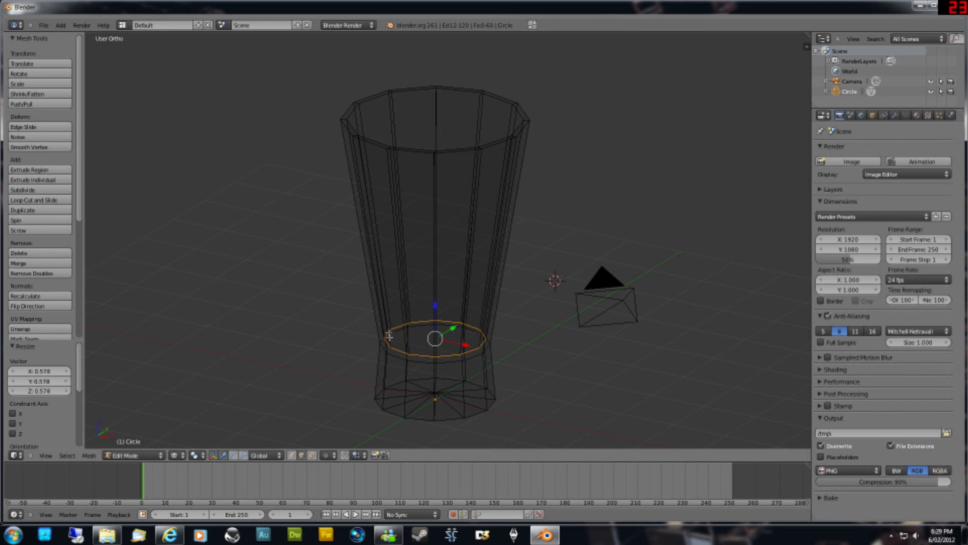
pyautogui.press('w')
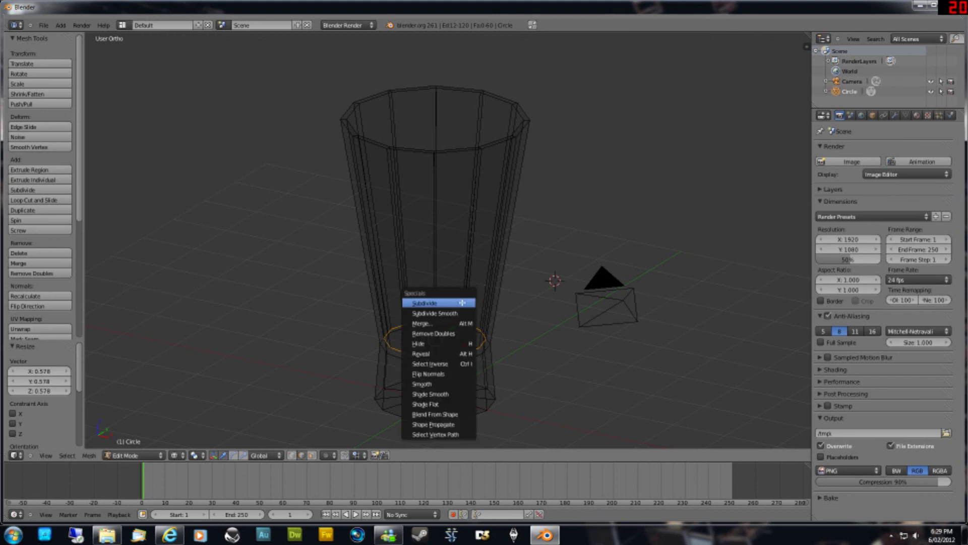
pyautogui.click(430, 326)
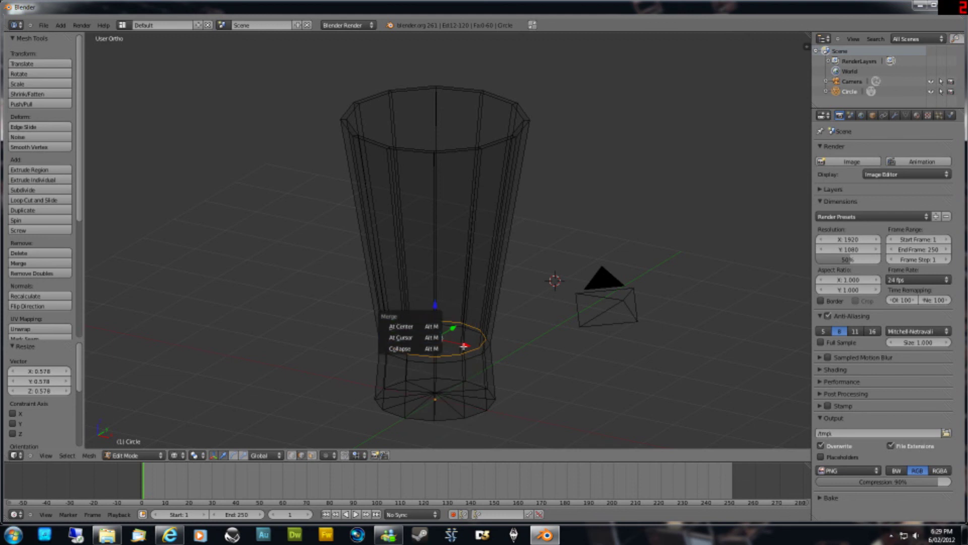
pyautogui.click(416, 325)
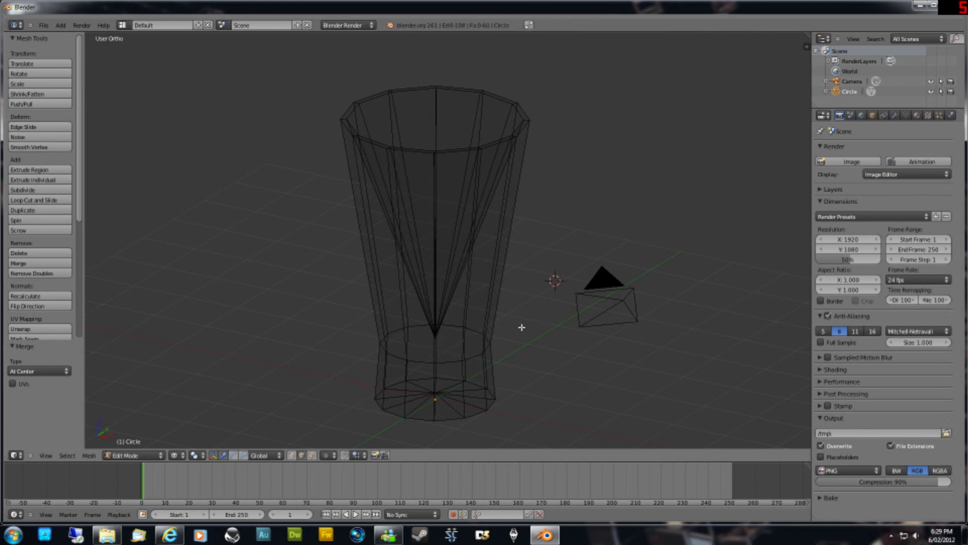
pyautogui.hotkey('ctrl', 'z')
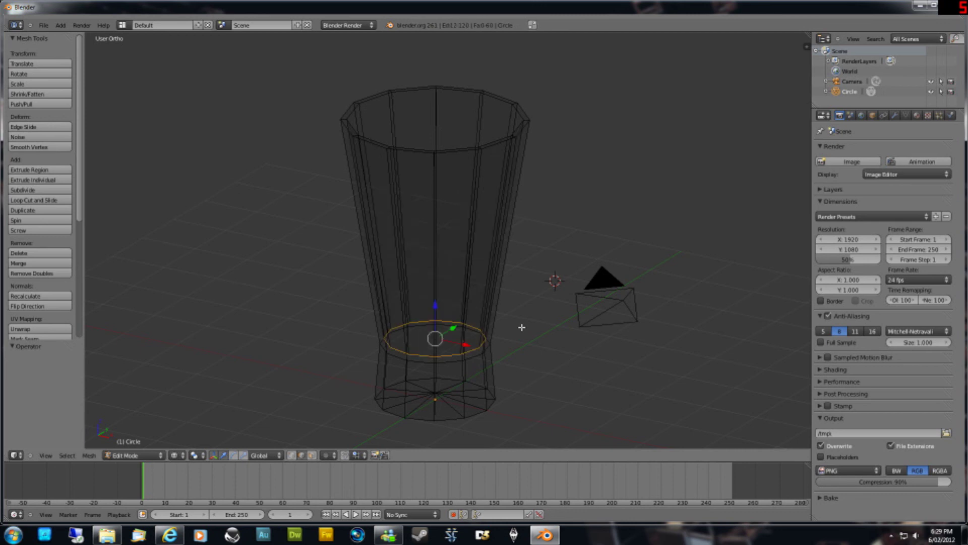
# Extrude the lower inner edge loop in place and merge the new vertices at center to close the inner floor.
pyautogui.press('e')
pyautogui.rightClick(437, 352)
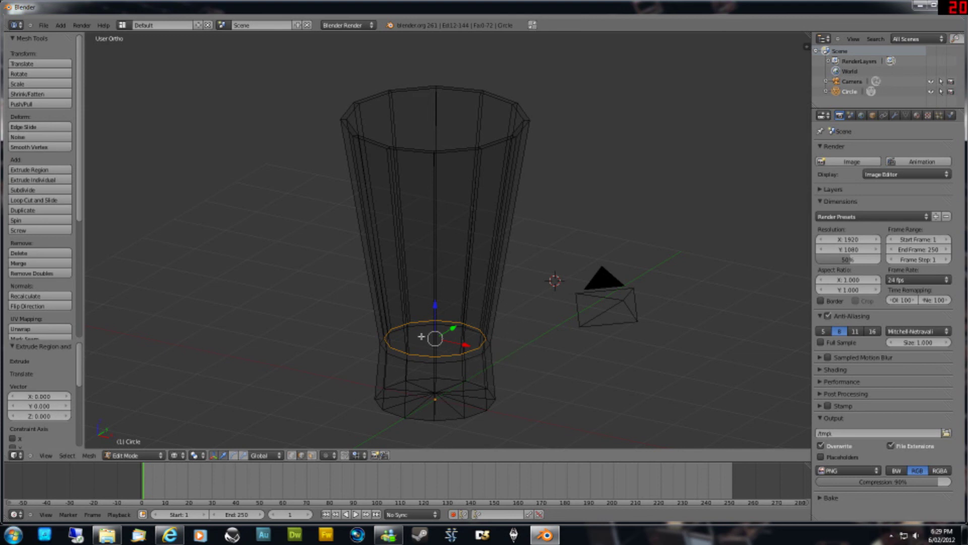
pyautogui.press('w')
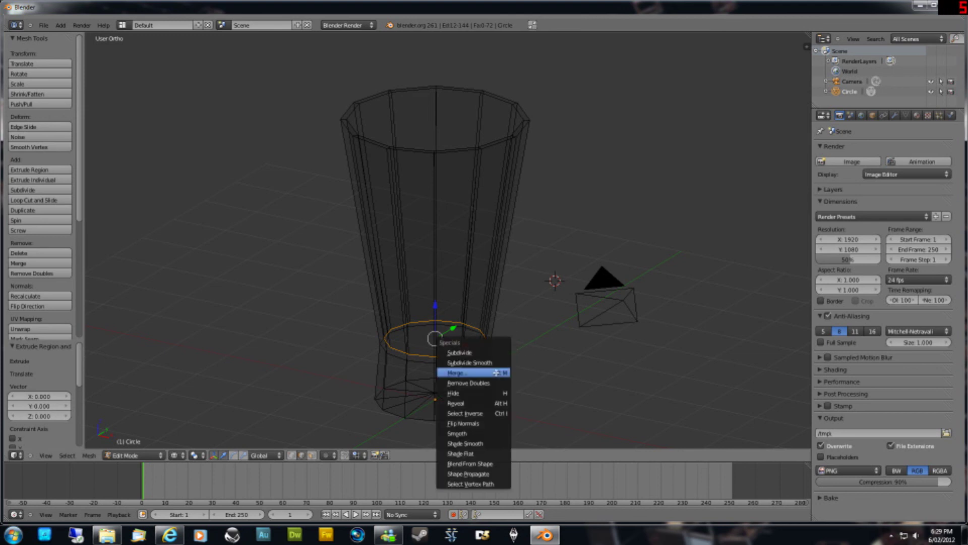
pyautogui.click(470, 373)
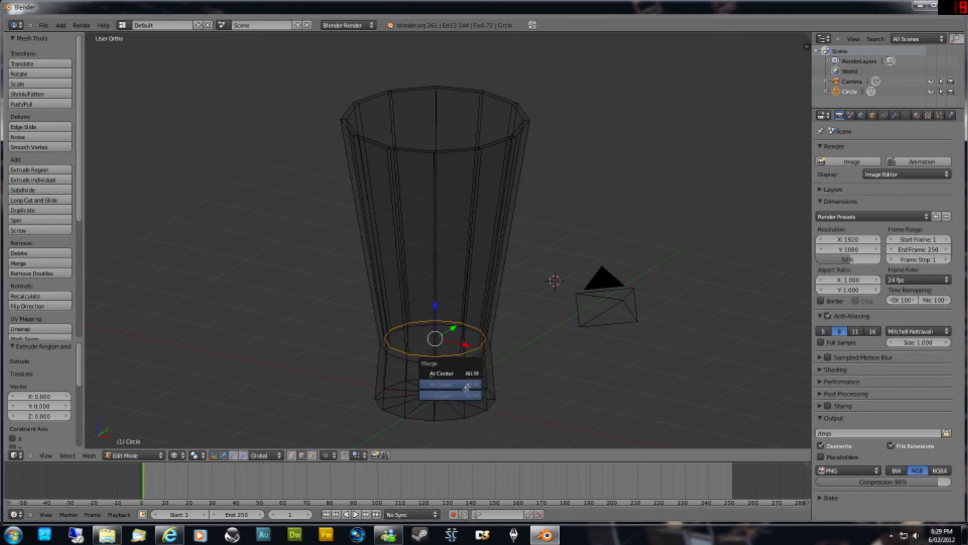
pyautogui.click(461, 373)
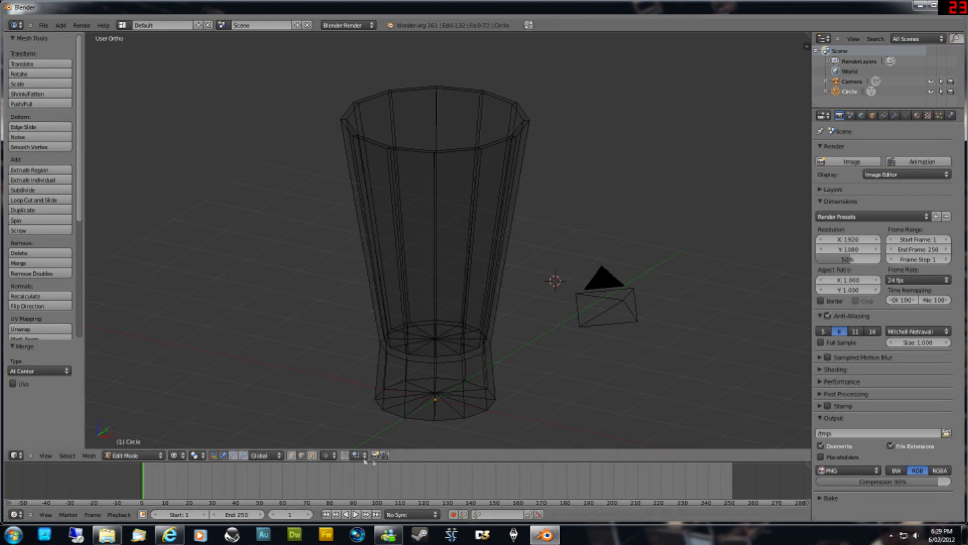
# In vertex select mode, move the inner floor's center vertex about 0.134 units down along the global Z axis.
pyautogui.click(291, 455)
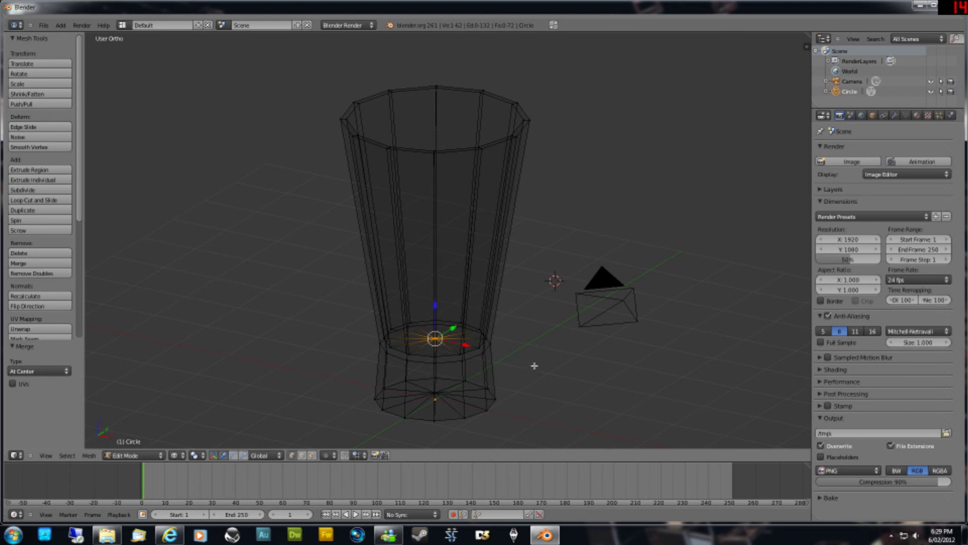
pyautogui.press('KP_3')
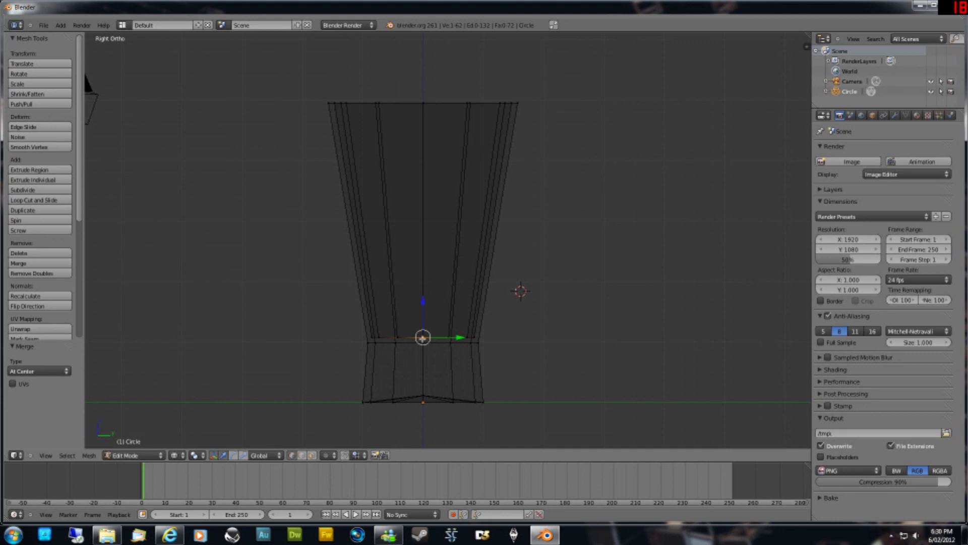
pyautogui.click(423, 338)
pyautogui.press('z')
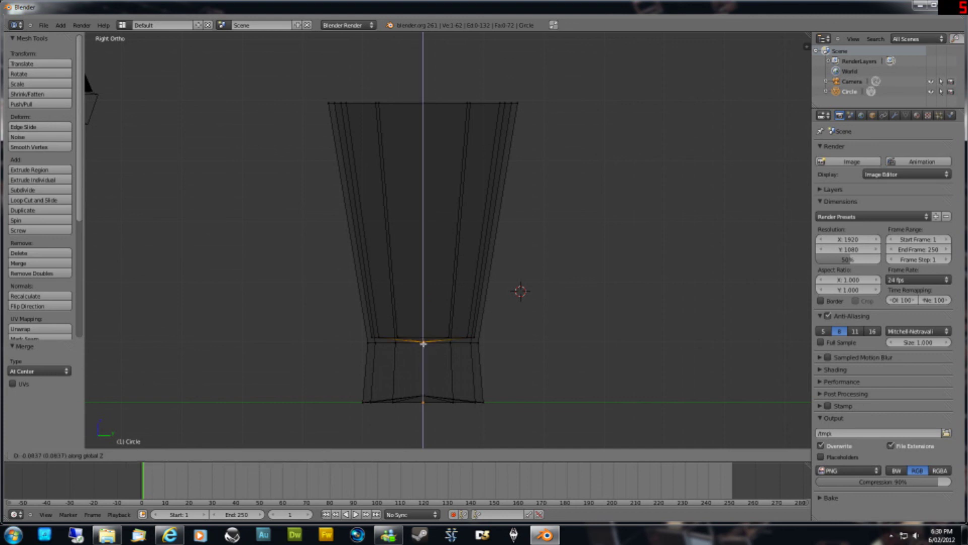
pyautogui.click(423, 346)
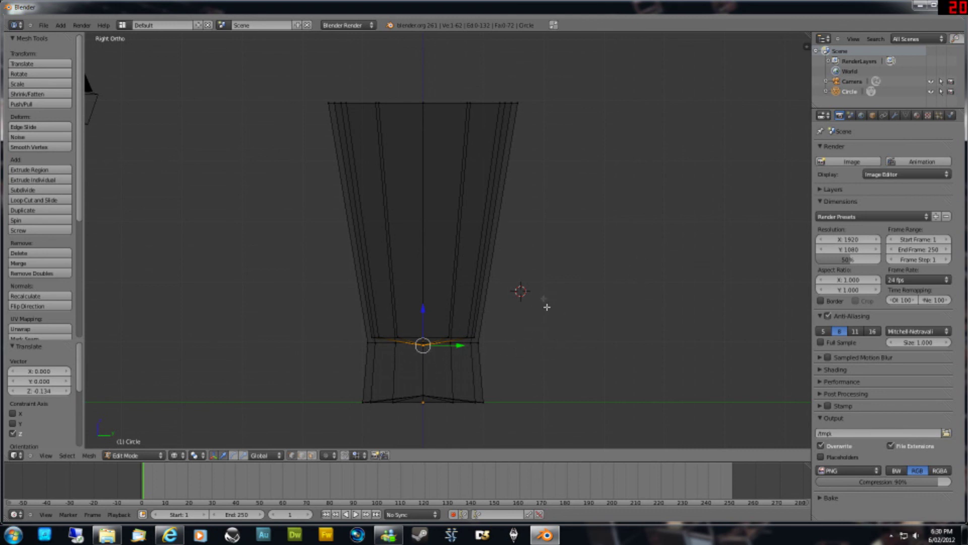
# Add a Subdivision Surface modifier to the glass and raise its View subdivisions to 2.
pyautogui.moveTo(545, 292); pyautogui.dragTo(581, 299, button='middle')
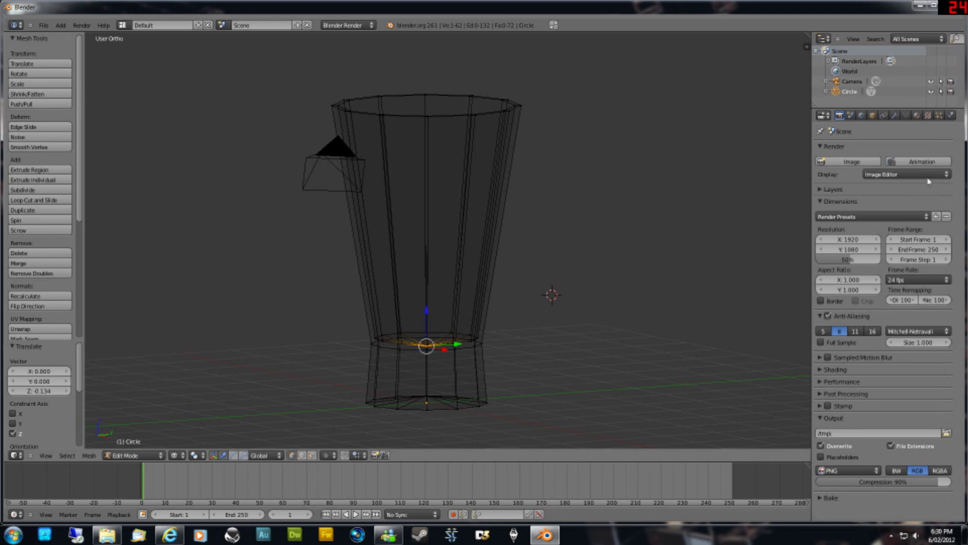
pyautogui.click(895, 115)
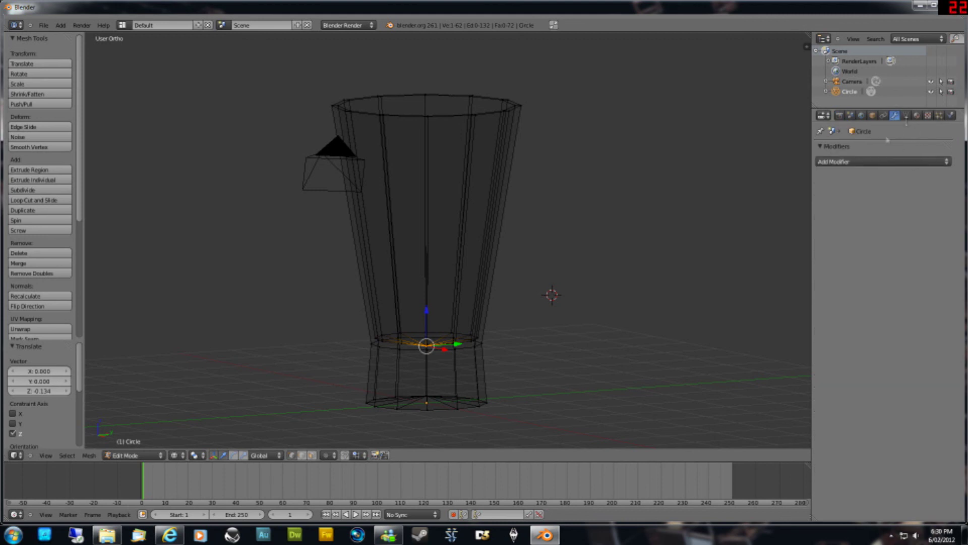
pyautogui.click(876, 163)
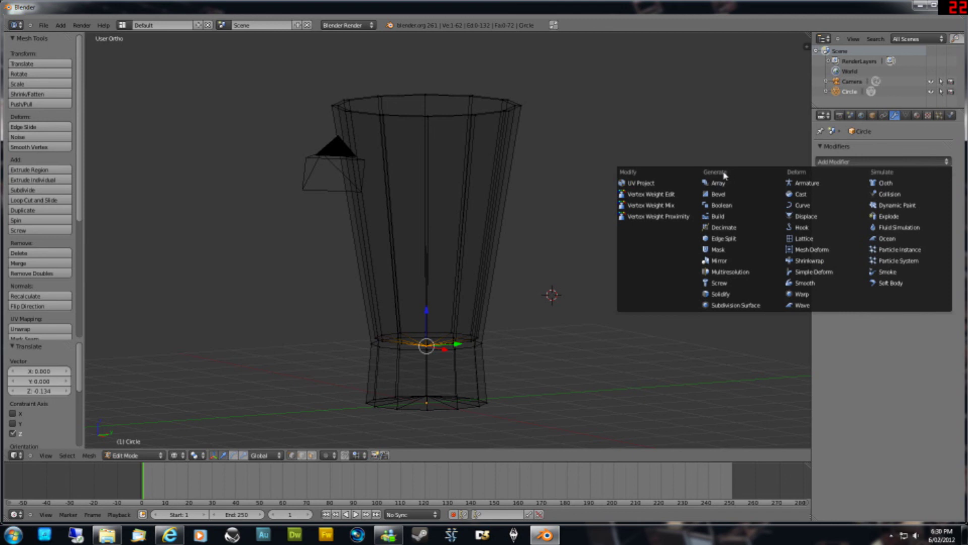
pyautogui.click(738, 305)
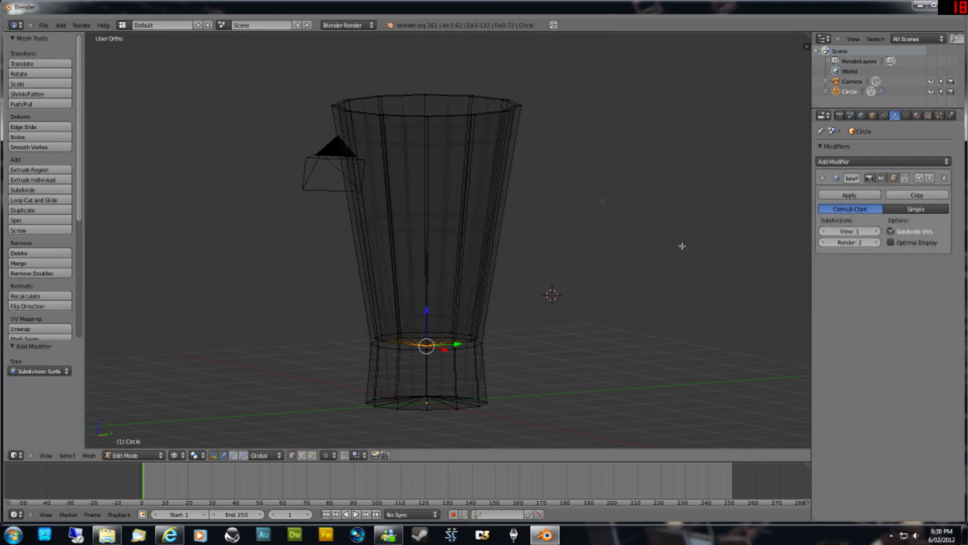
pyautogui.click(878, 232)
pyautogui.click(878, 232)
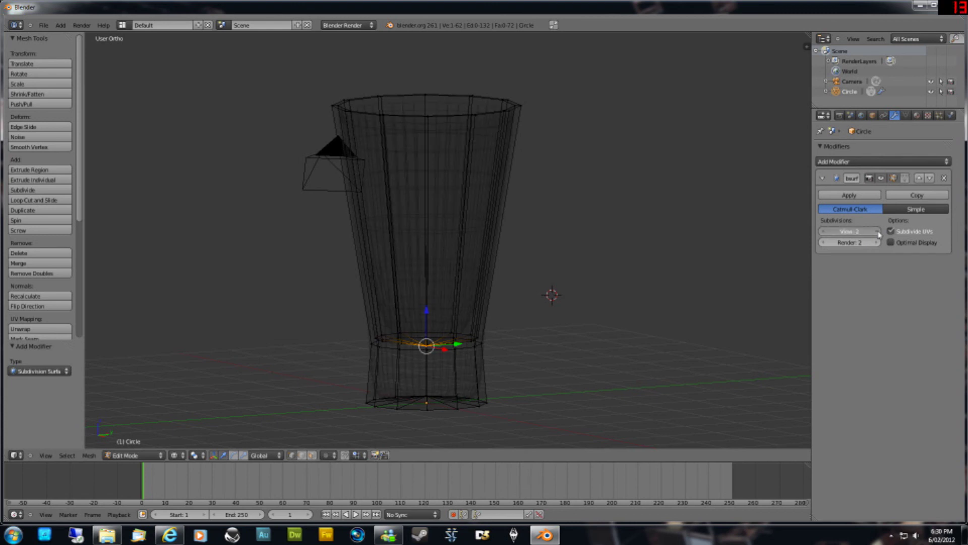